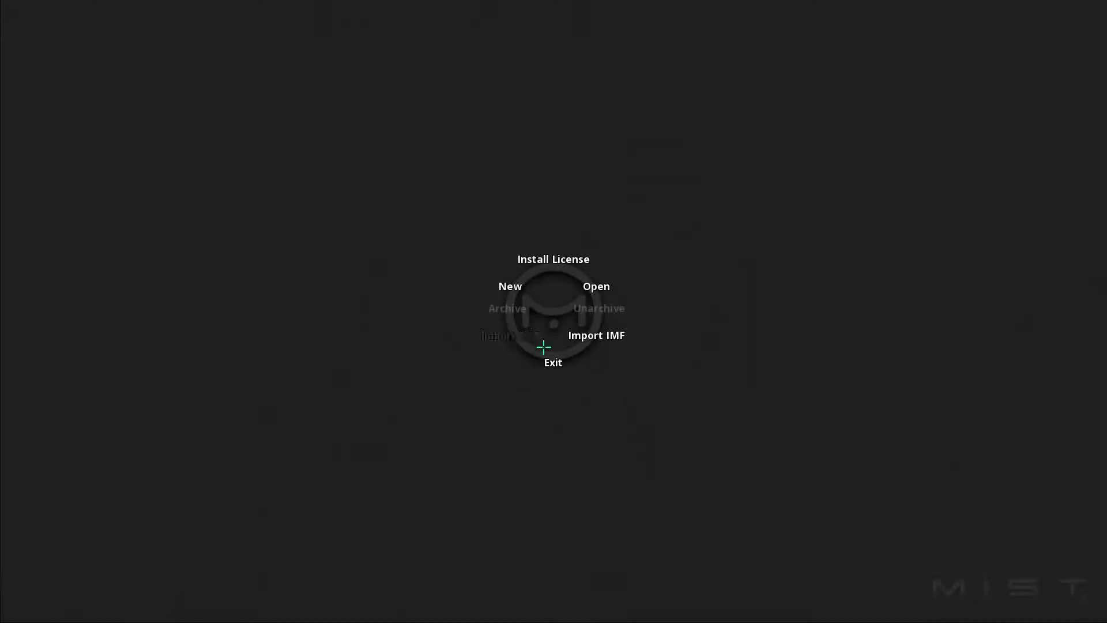
# Start a new MIST project named Netflix_Workflow and open its empty library
pyautogui.click(513, 286)
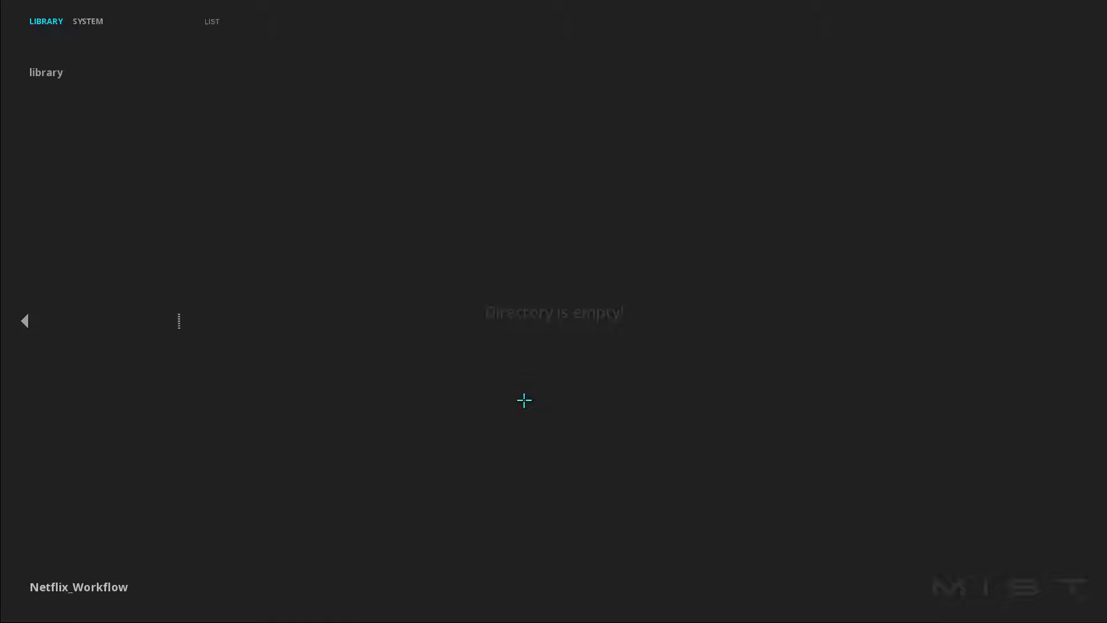
# Import the ProRes UHD .mov from VIDEO and both WAV mixes from AUDIO into the library
pyautogui.hotkey('alt', 'Tab')
pyautogui.hotkey('alt', 'Tab')
pyautogui.hotkey('alt', 'Tab')
pyautogui.doubleClick(796, 439)
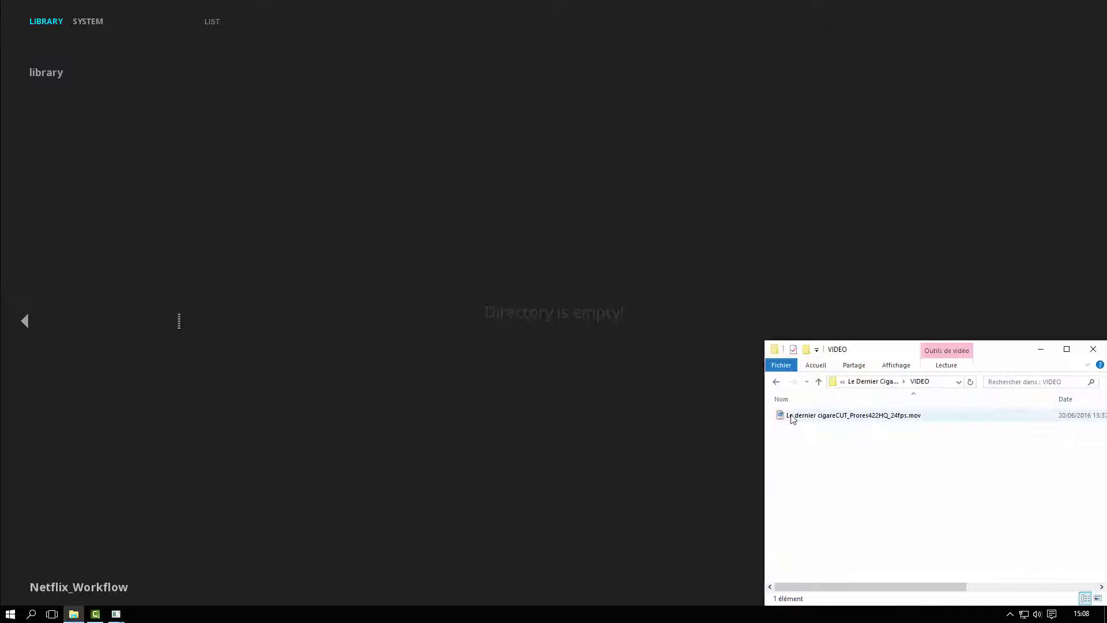
pyautogui.moveTo(818, 416); pyautogui.dragTo(646, 347)
pyautogui.hotkey('alt', 'Up')
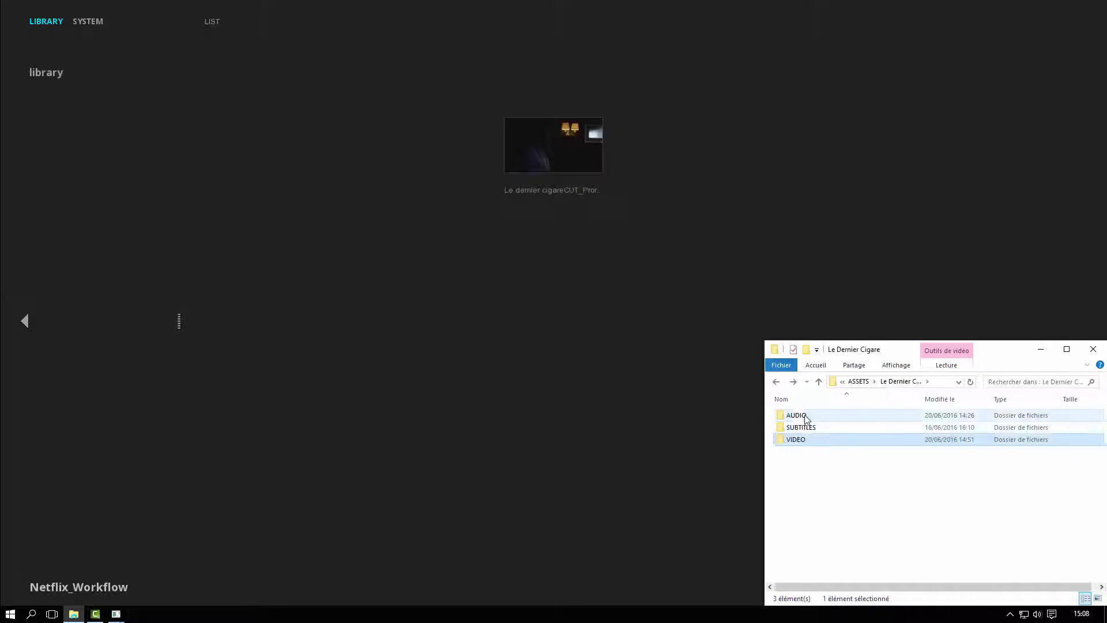
pyautogui.doubleClick(796, 415)
pyautogui.hotkey('ctrl', 'a')
pyautogui.moveTo(807, 428); pyautogui.dragTo(687, 403)
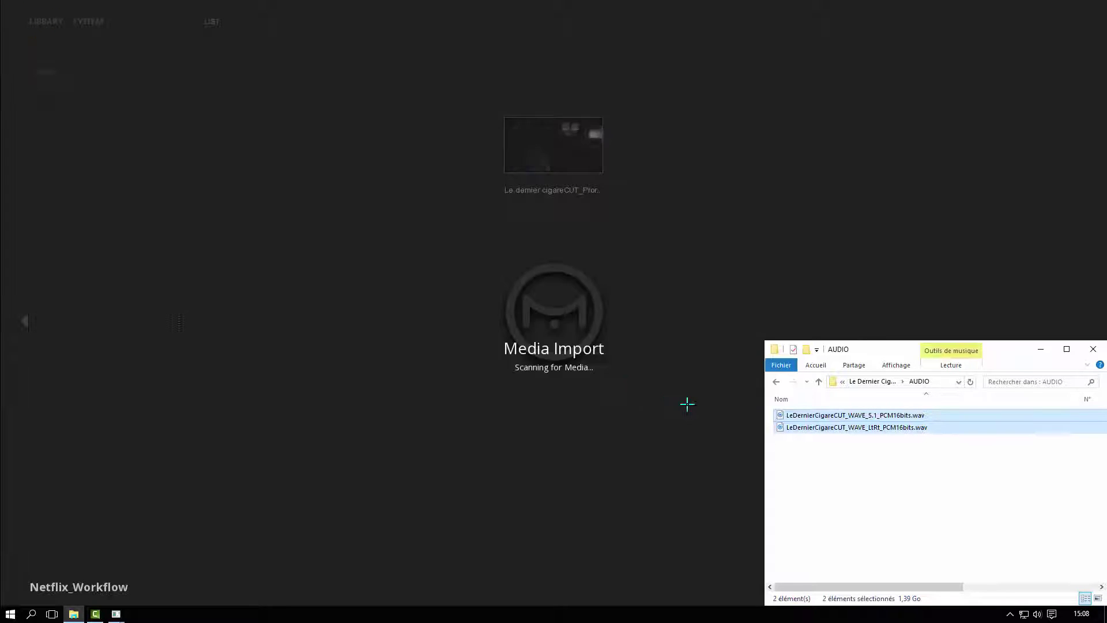
pyautogui.click(687, 441)
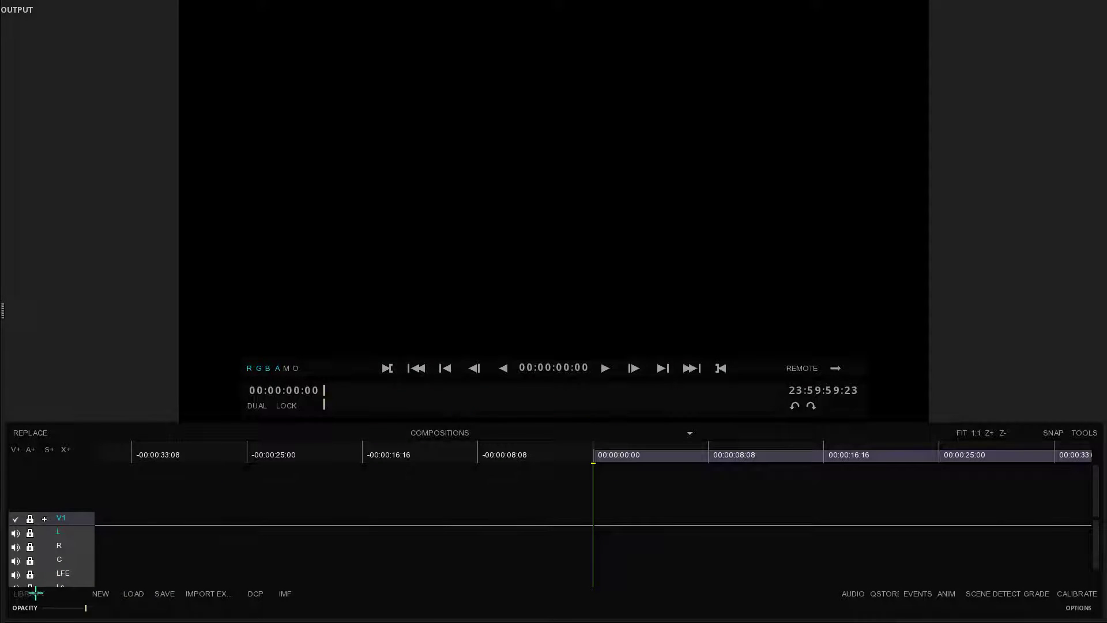
# Place the ProRes clip on V1, fit the timeline, and lay the 5.1 WAV across the audio tracks
pyautogui.click(29, 594)
pyautogui.click(56, 49)
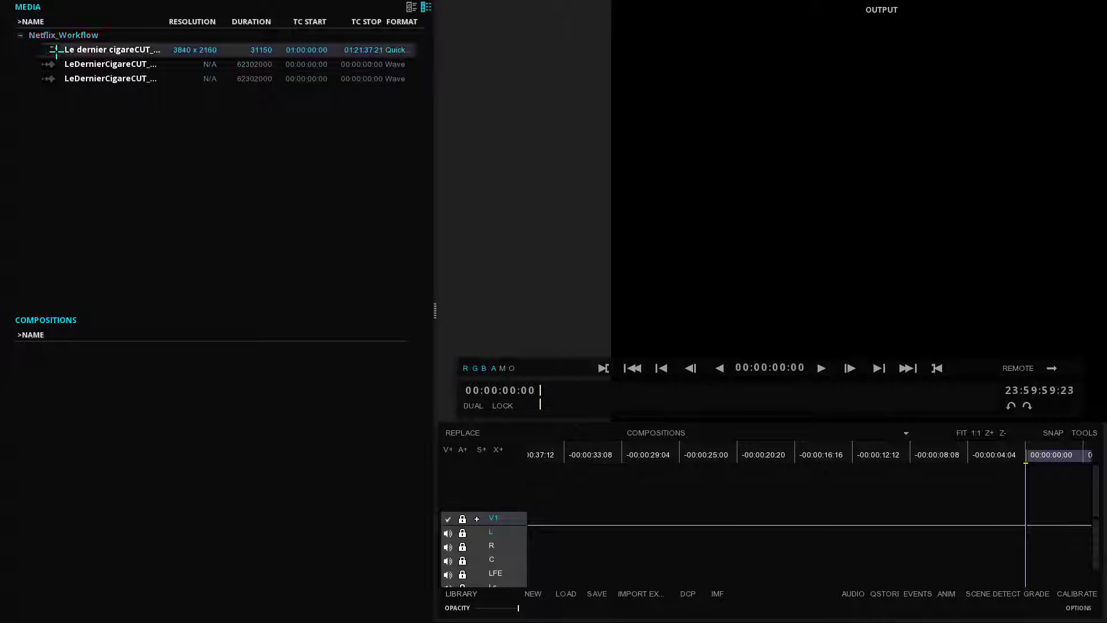
pyautogui.moveTo(54, 51); pyautogui.dragTo(661, 522)
pyautogui.click(946, 433)
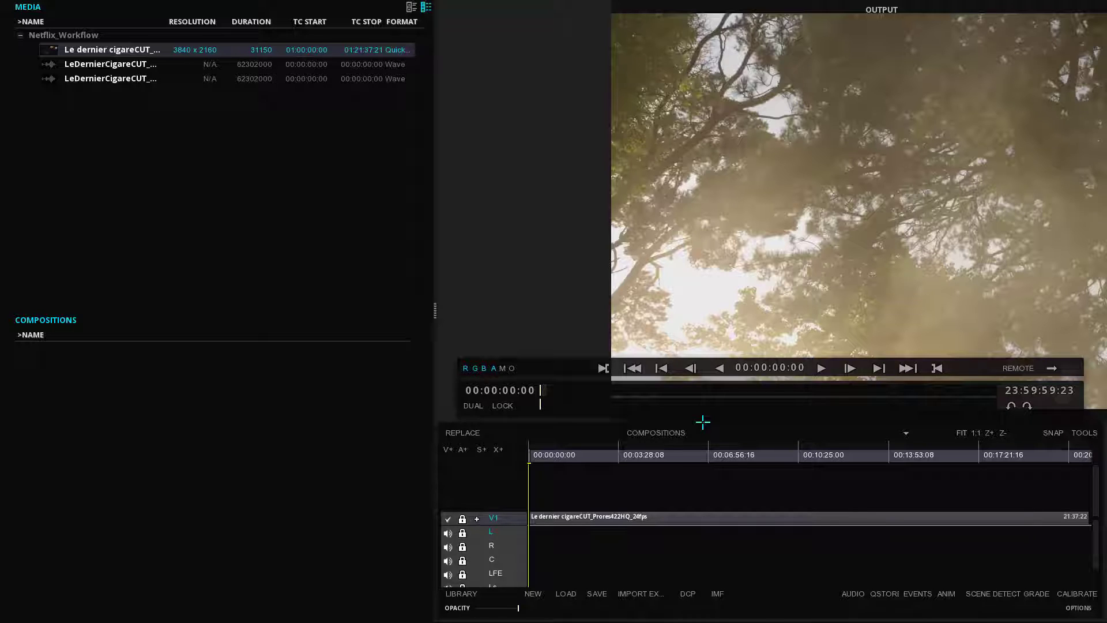
pyautogui.moveTo(119, 65); pyautogui.dragTo(536, 531)
# Enlarge the timeline, add a Stereo audio track pair, and drop the LtRt WAV onto it
pyautogui.moveTo(520, 425); pyautogui.dragTo(530, 243)
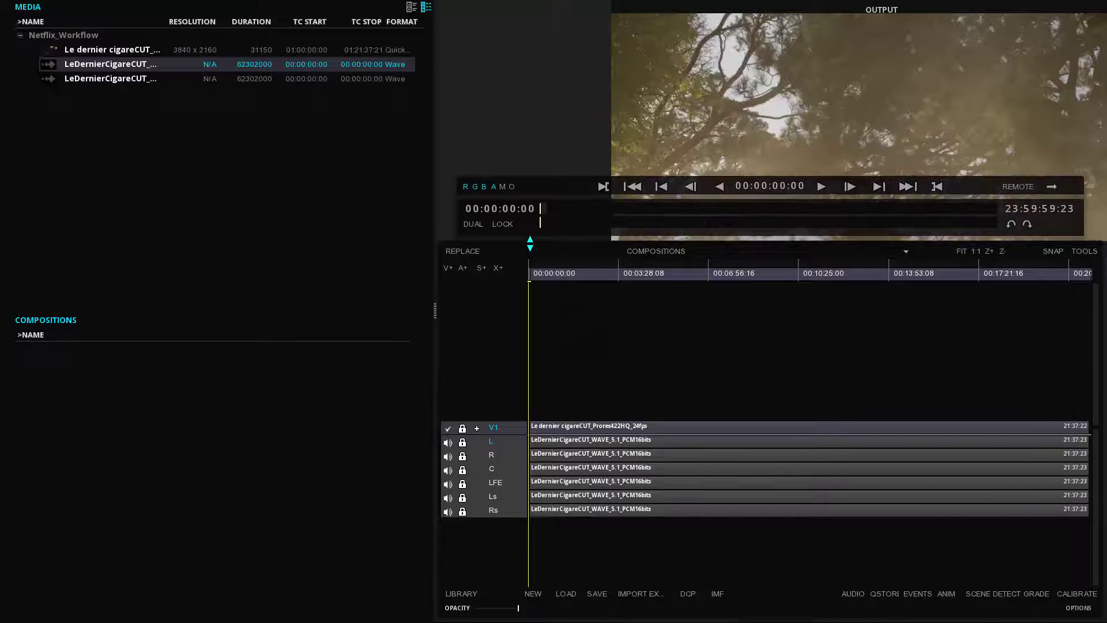
pyautogui.click(465, 268)
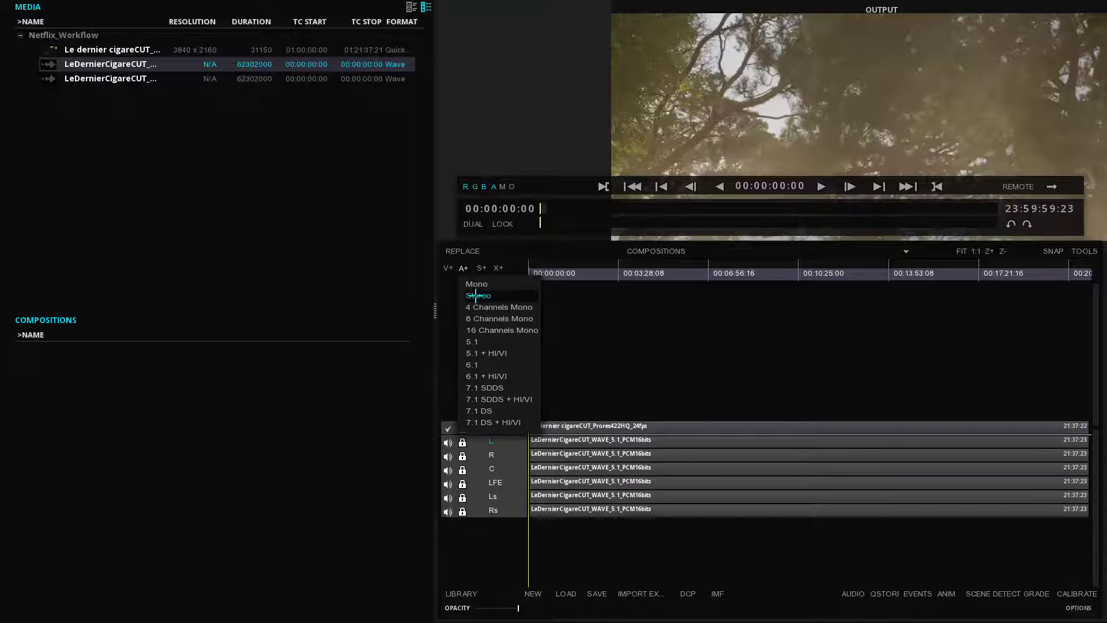
pyautogui.click(476, 296)
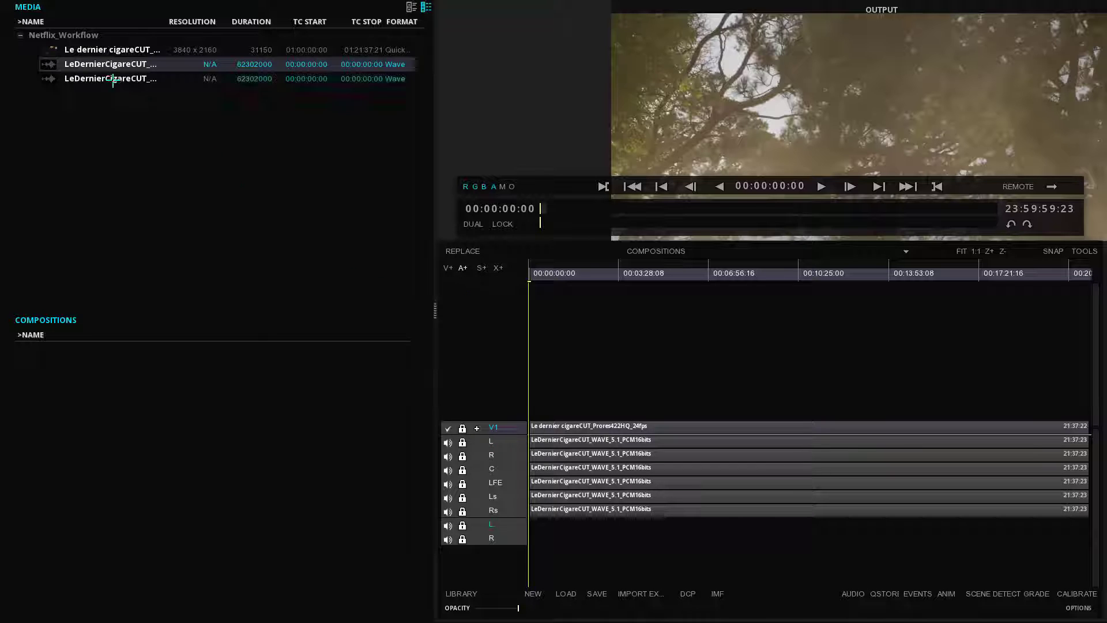
pyautogui.moveTo(113, 79); pyautogui.dragTo(542, 525)
# Hide the media panel, enlarge the viewer, open the audio level meters, and start playback
pyautogui.click(464, 594)
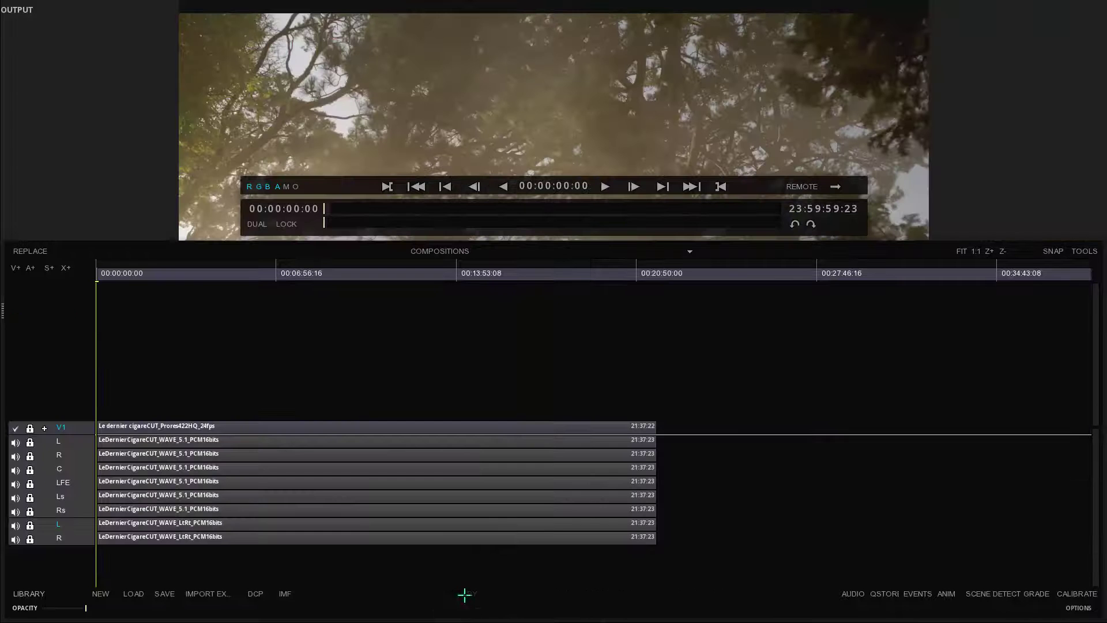
pyautogui.click(962, 251)
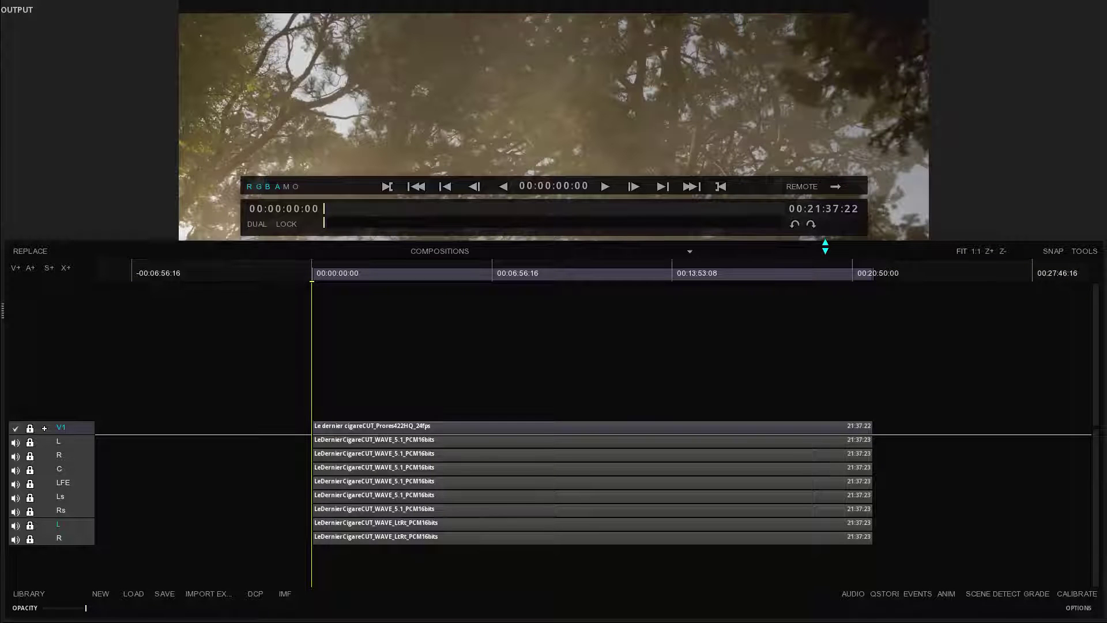
pyautogui.moveTo(825, 242); pyautogui.dragTo(816, 324)
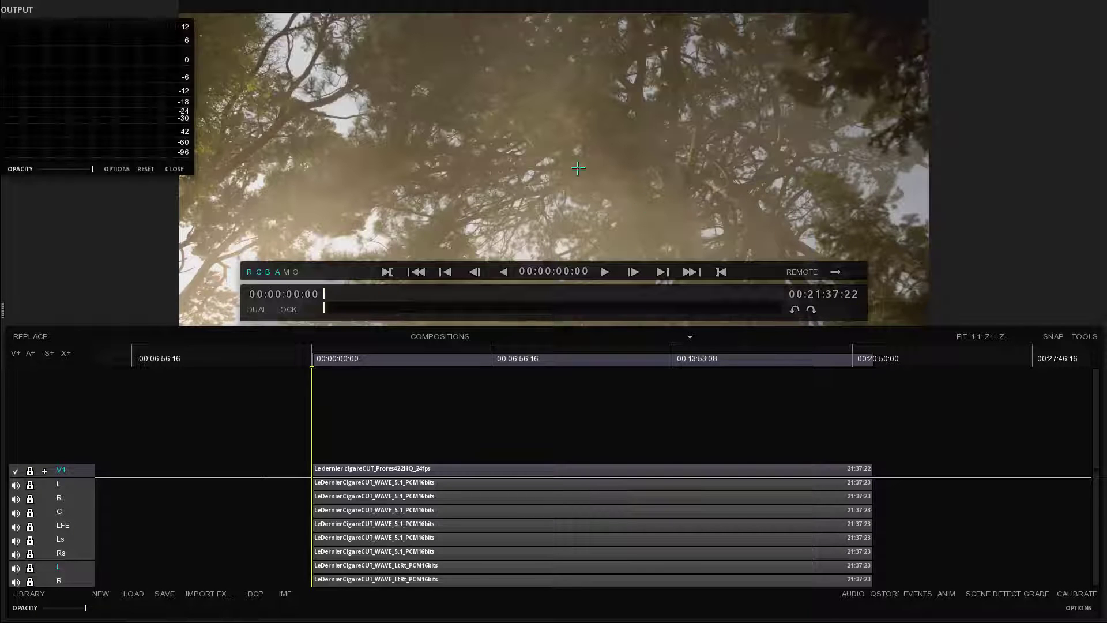
pyautogui.moveTo(199, 182); pyautogui.dragTo(301, 263)
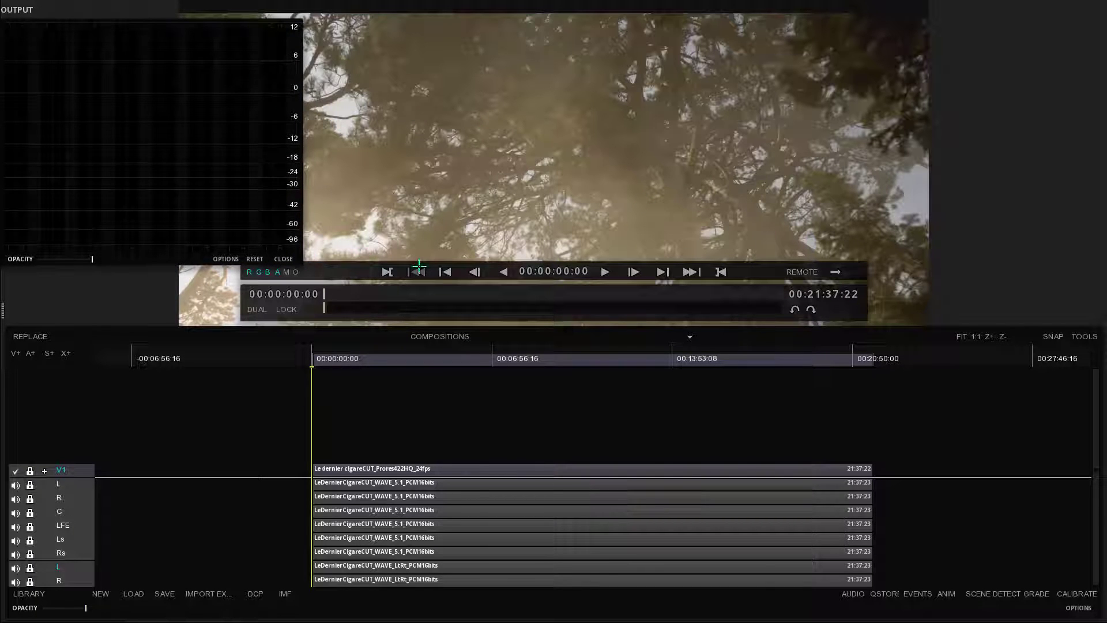
pyautogui.scroll(-3, 611, 156)
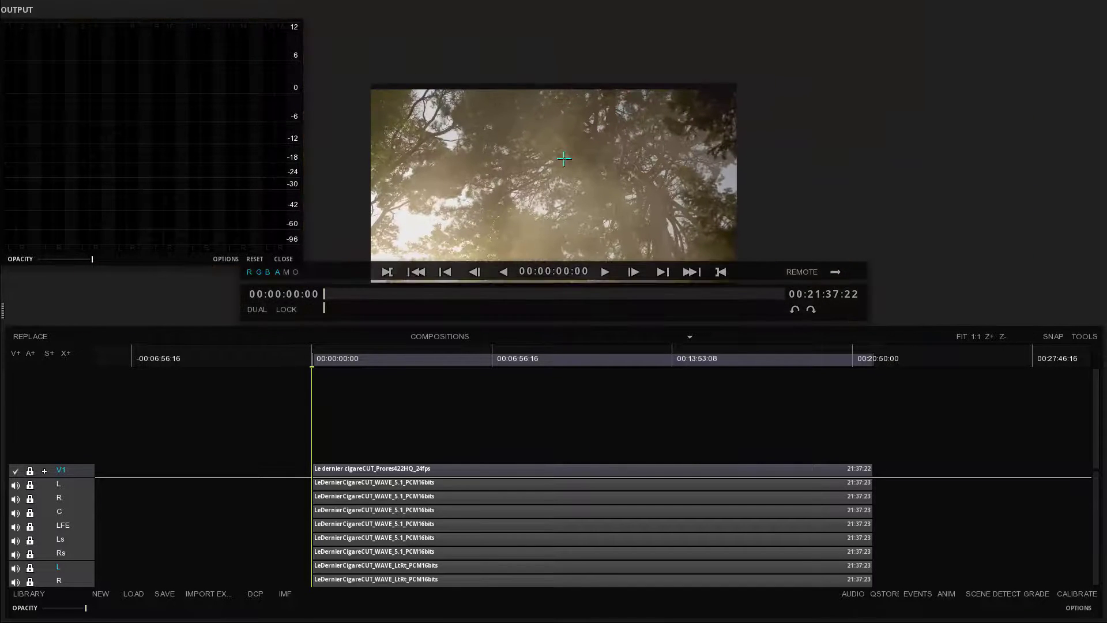
pyautogui.scroll(1, 634, 110)
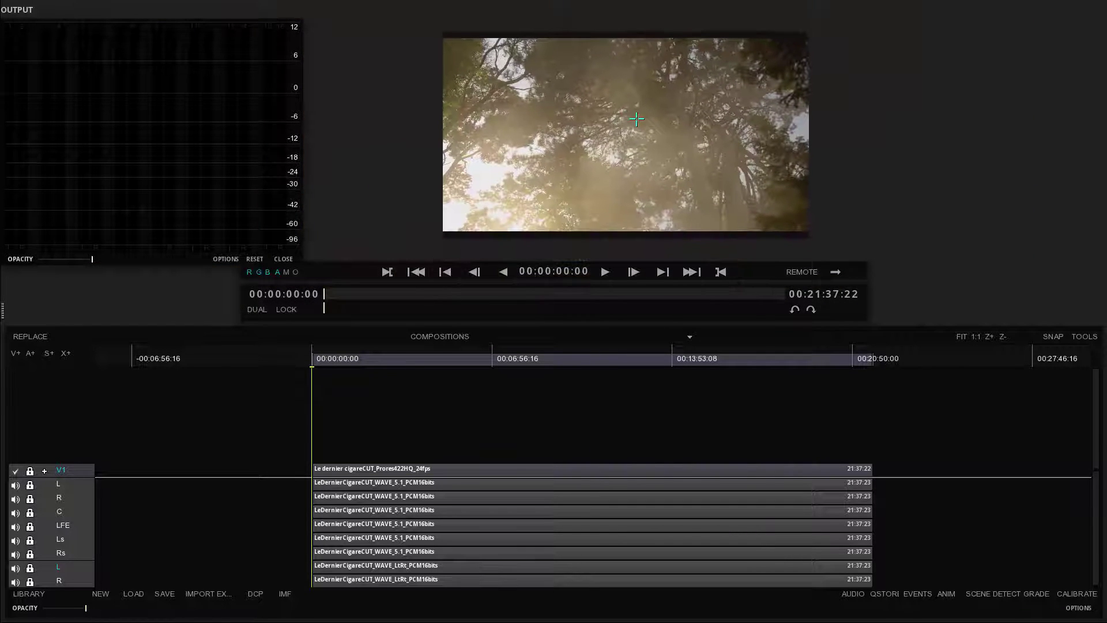
pyautogui.click(603, 272)
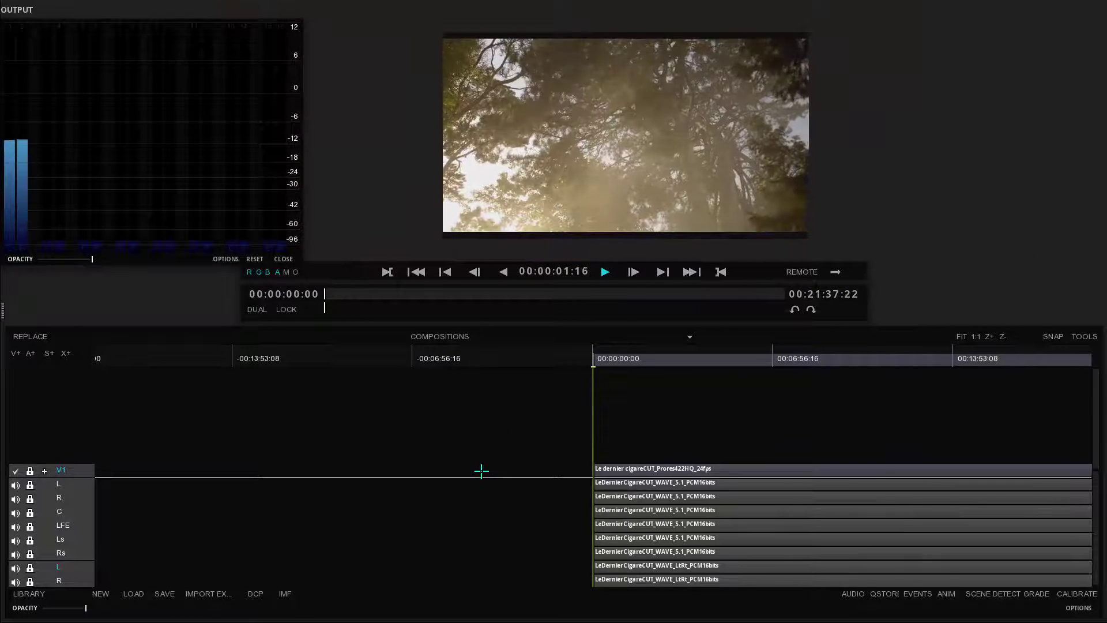
# Set the meter Type to Surround on the EBU Mode 9 LU scale
pyautogui.click(64, 484)
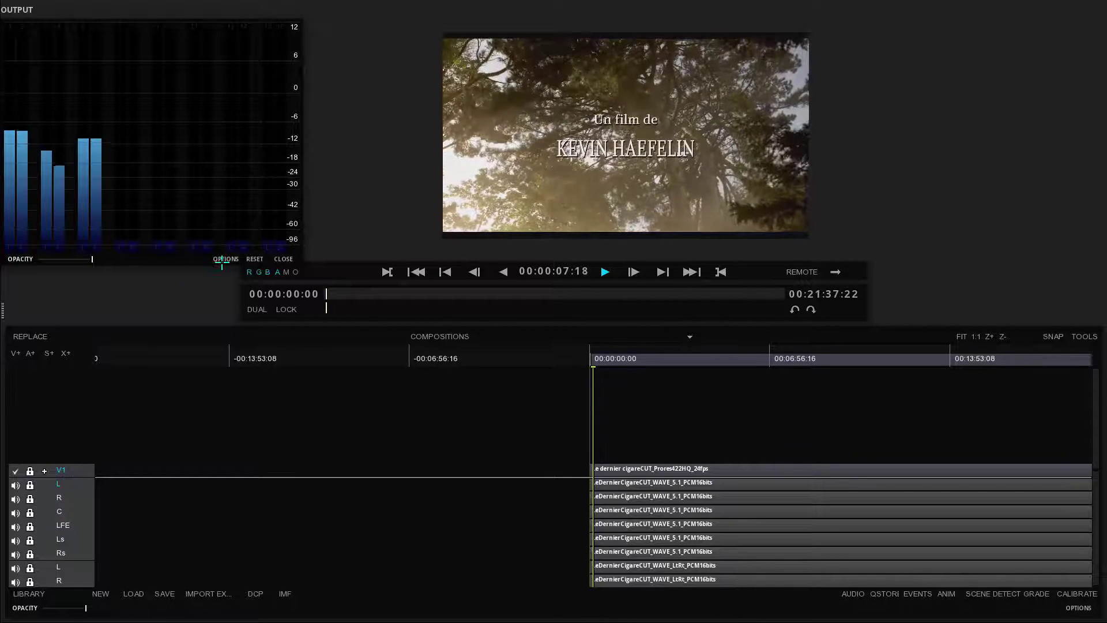
pyautogui.click(224, 259)
pyautogui.click(116, 213)
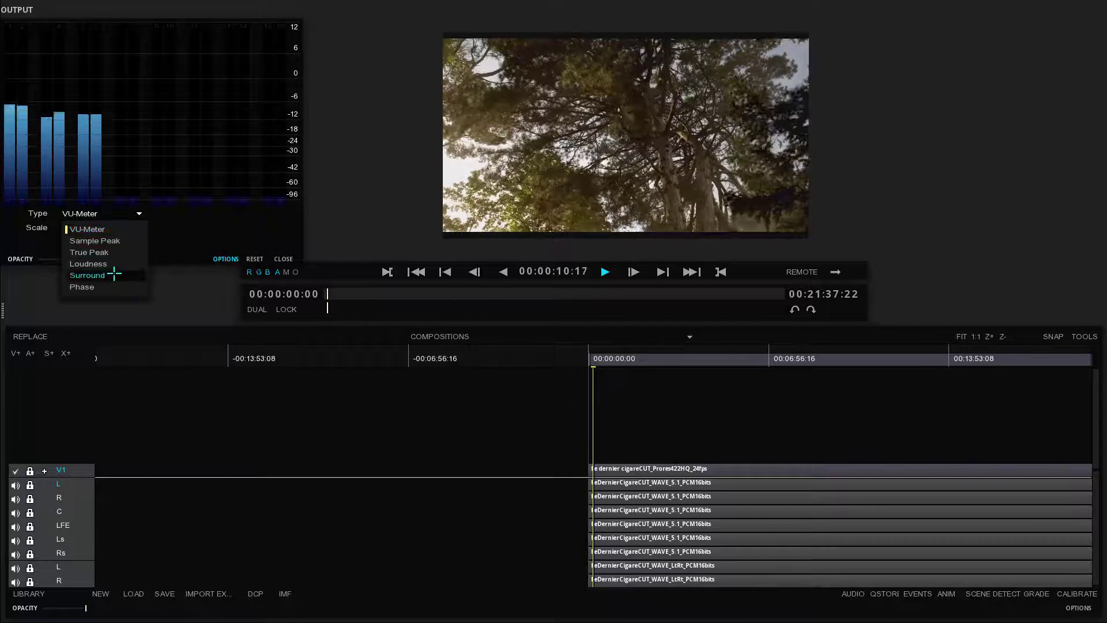
pyautogui.click(114, 275)
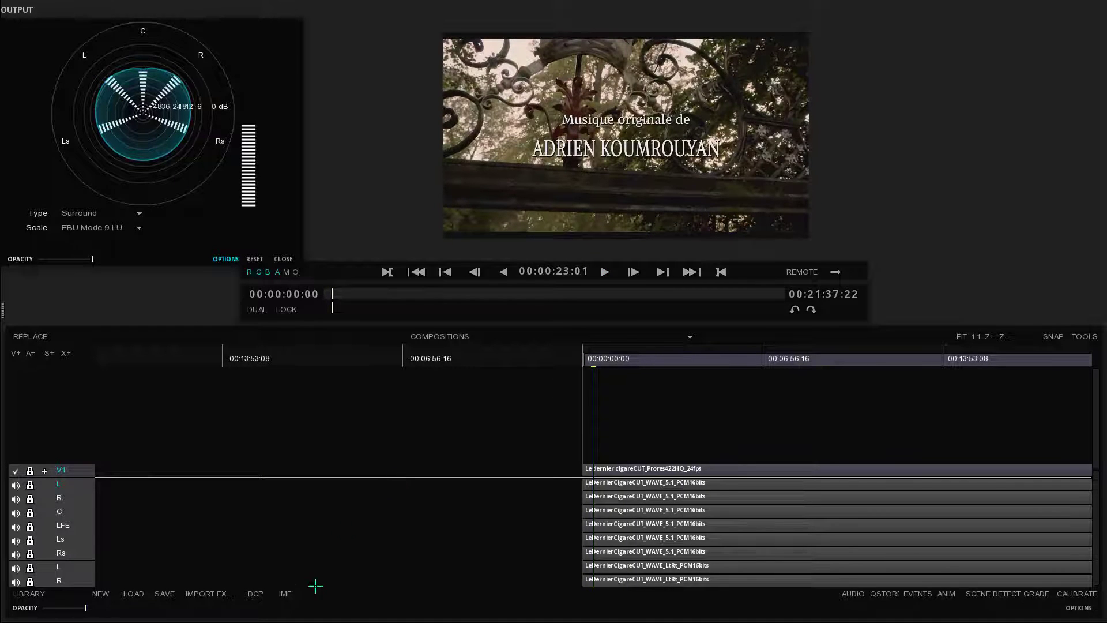
# Name the IMF export Netflix_IMF_UHD_5.1_LtRt_FR-XX_OV and apply the Netflix template
pyautogui.click(284, 593)
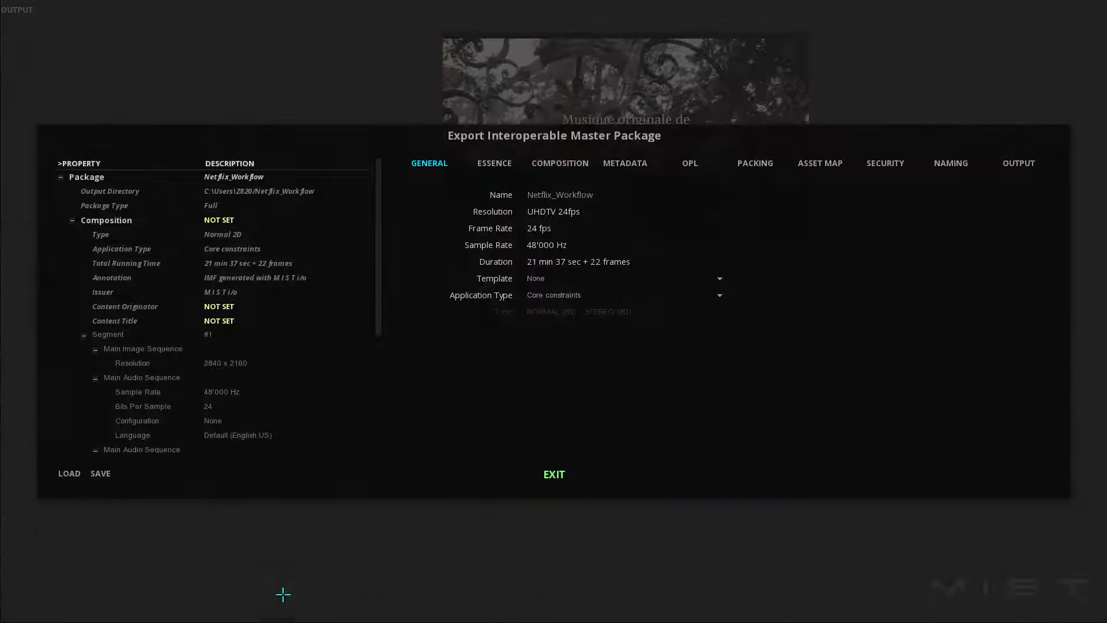
pyautogui.click(555, 196)
pyautogui.write('Netflix_IMF_UHD_5.1_LtRt_FR-XX_OV')
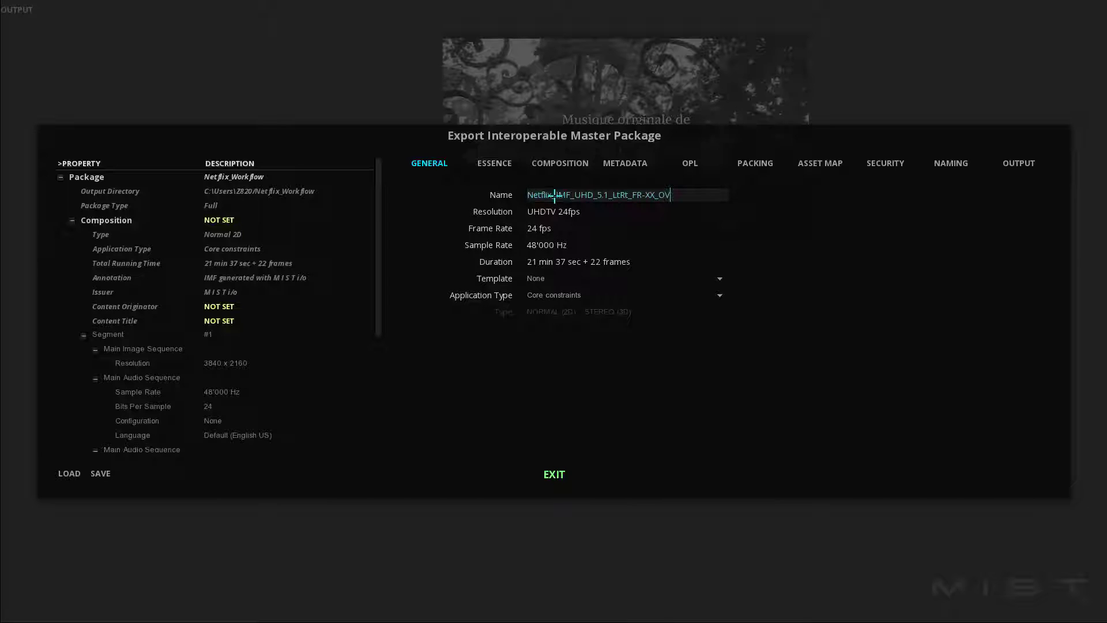
pyautogui.click(544, 279)
pyautogui.click(546, 316)
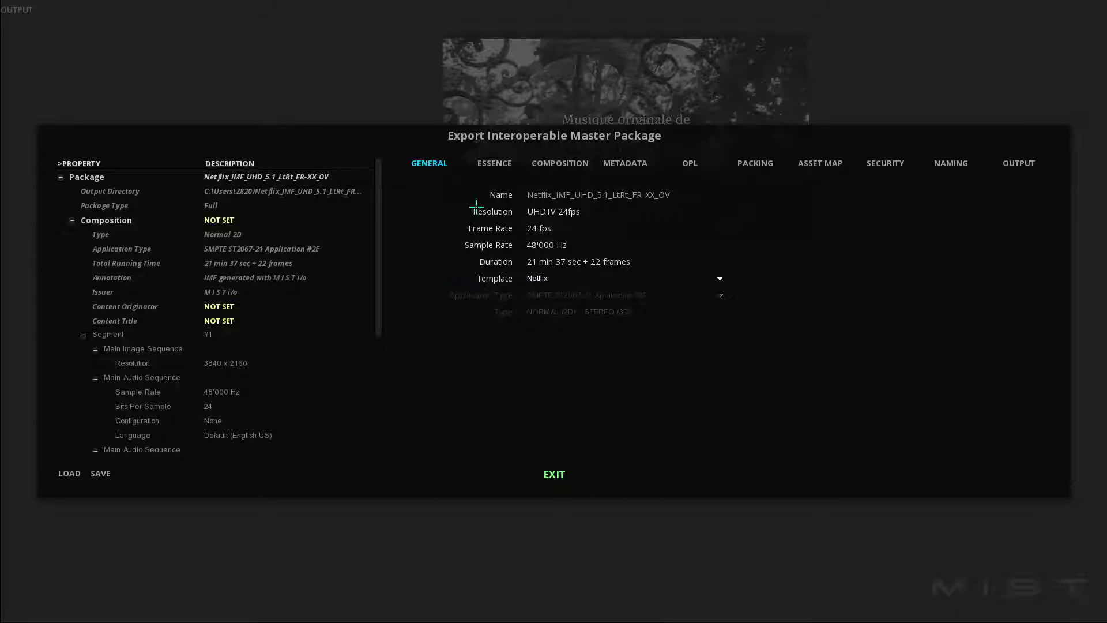
pyautogui.click(494, 161)
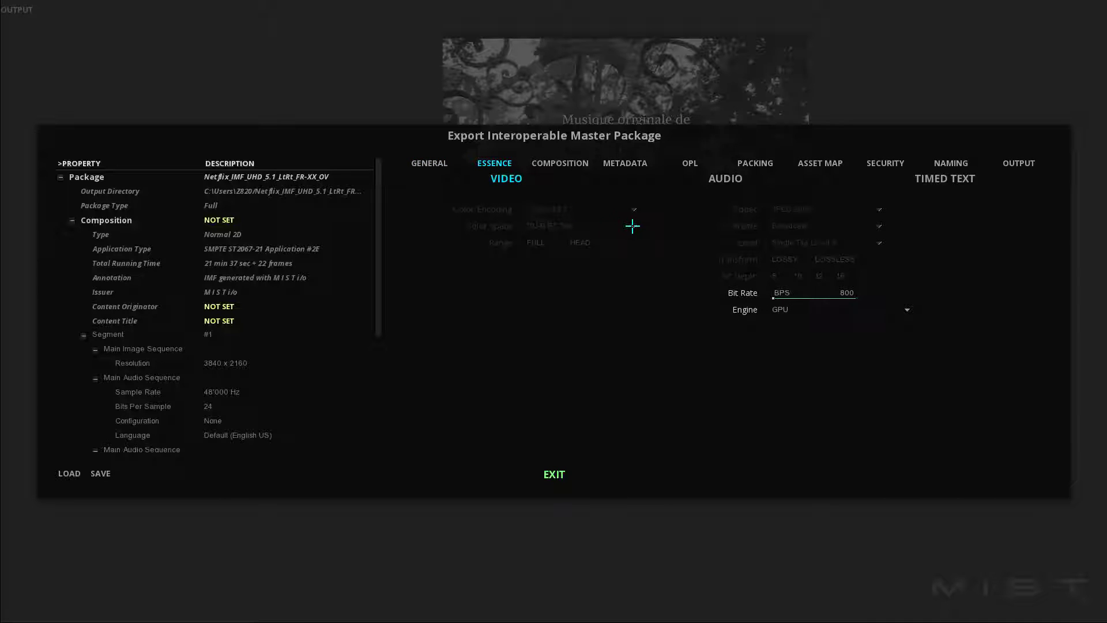
# Name the 5.1 audio track Mix 5.1 FR and set its language to French
pyautogui.click(728, 184)
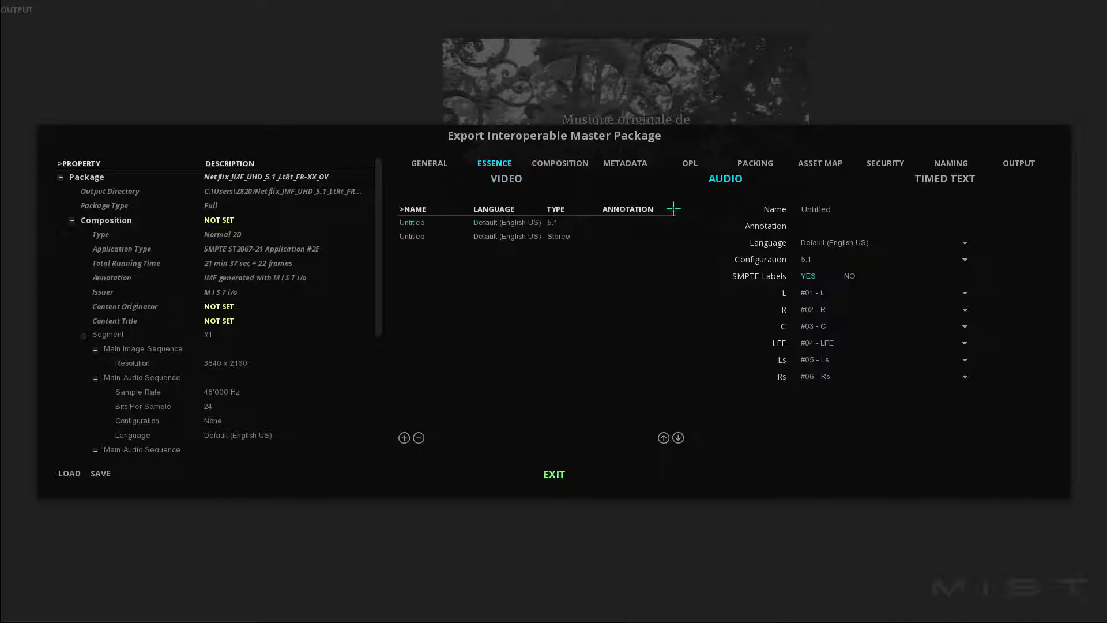
pyautogui.click(633, 220)
pyautogui.click(828, 211)
pyautogui.write('Mix 5.1 FR')
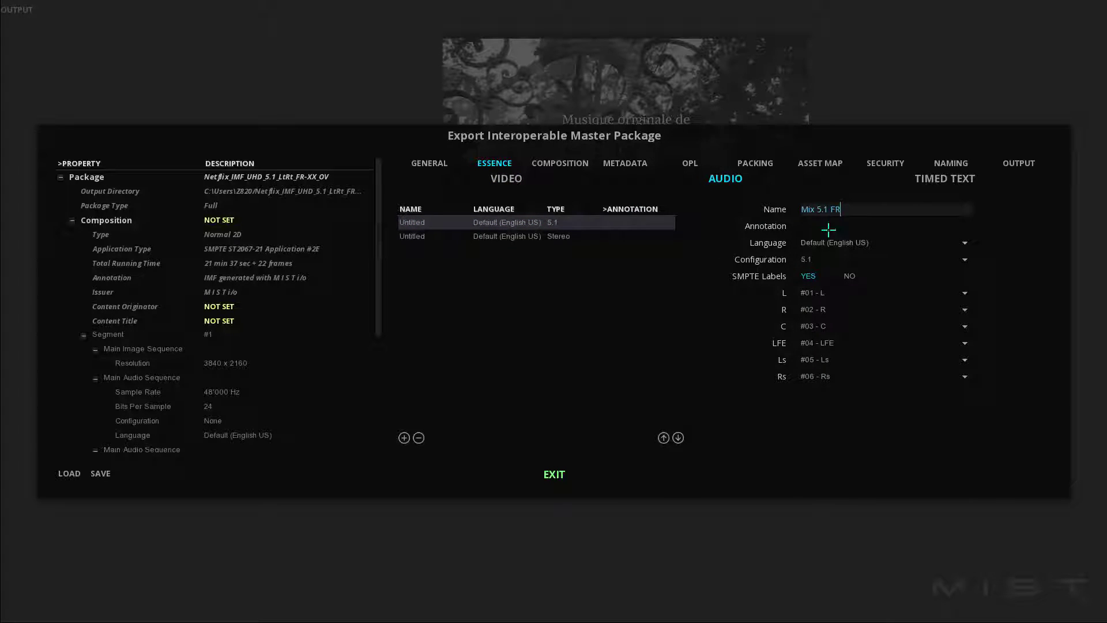
pyautogui.click(834, 243)
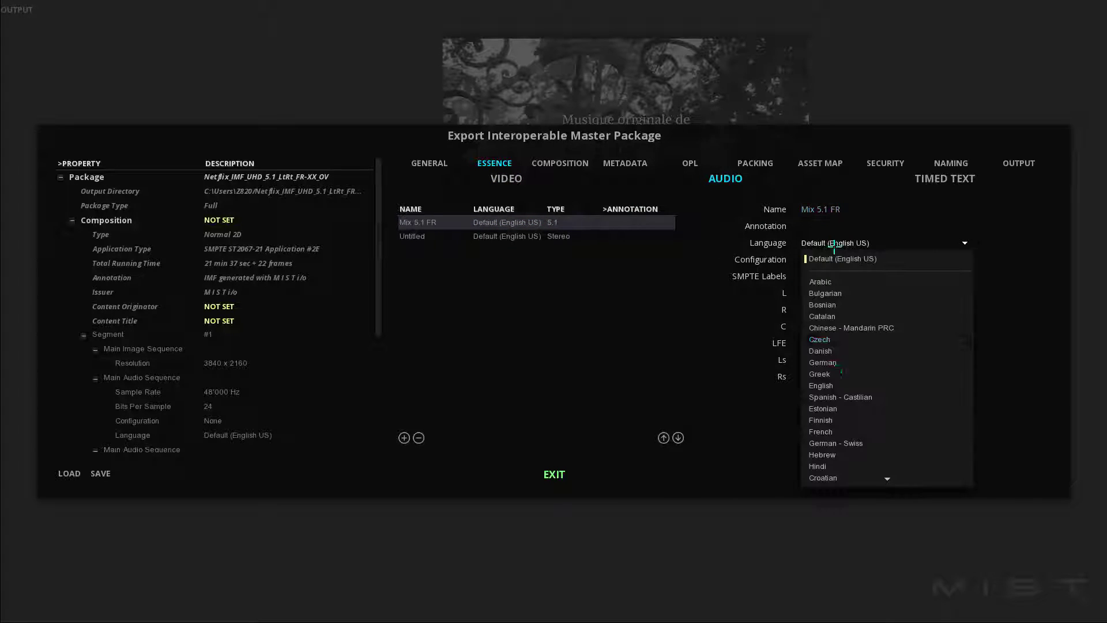
pyautogui.click(834, 434)
# Name the stereo track Mix Stereo FR in French, sourcing Left from #07 and Right from #08
pyautogui.click(568, 237)
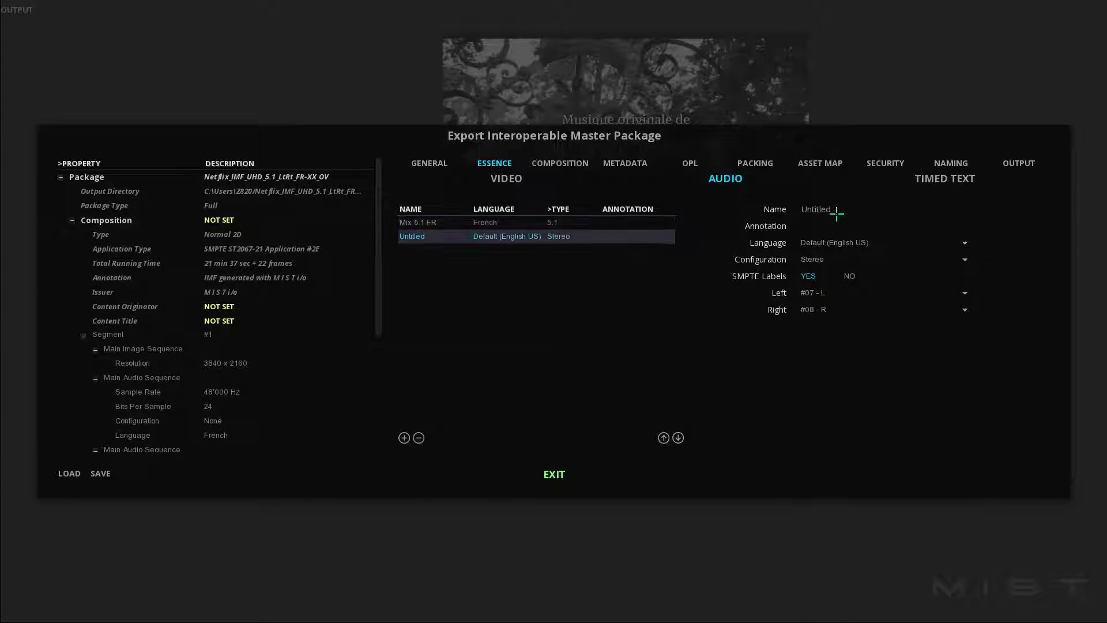
pyautogui.click(841, 207)
pyautogui.write('Mix Stereo FR')
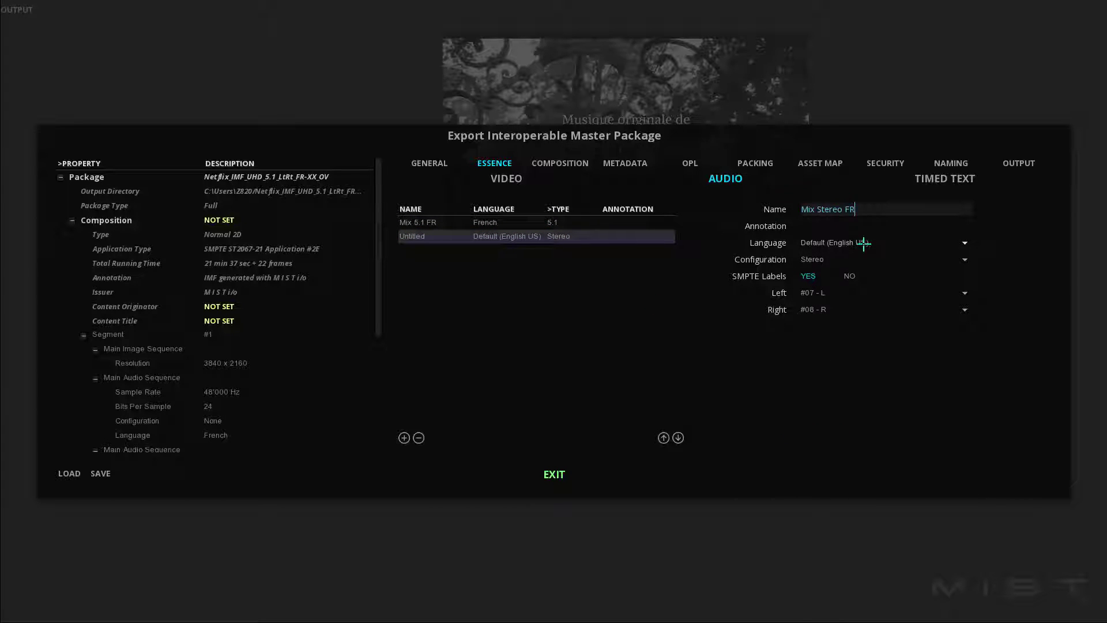
pyautogui.click(864, 243)
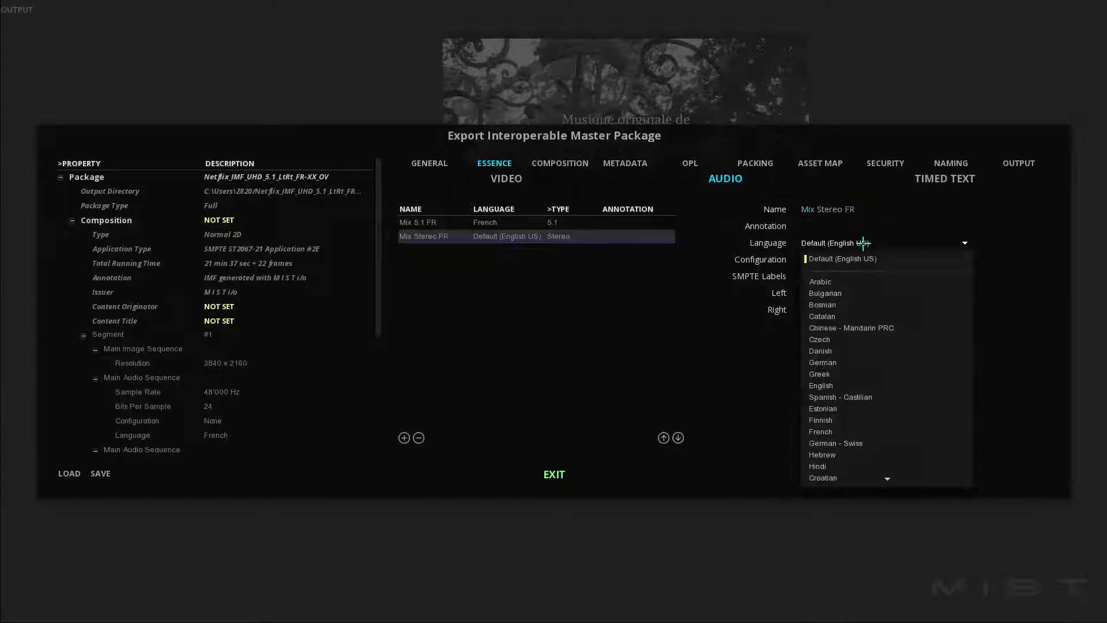
pyautogui.click(850, 428)
pyautogui.click(836, 293)
pyautogui.click(834, 309)
pyautogui.click(833, 293)
pyautogui.click(831, 378)
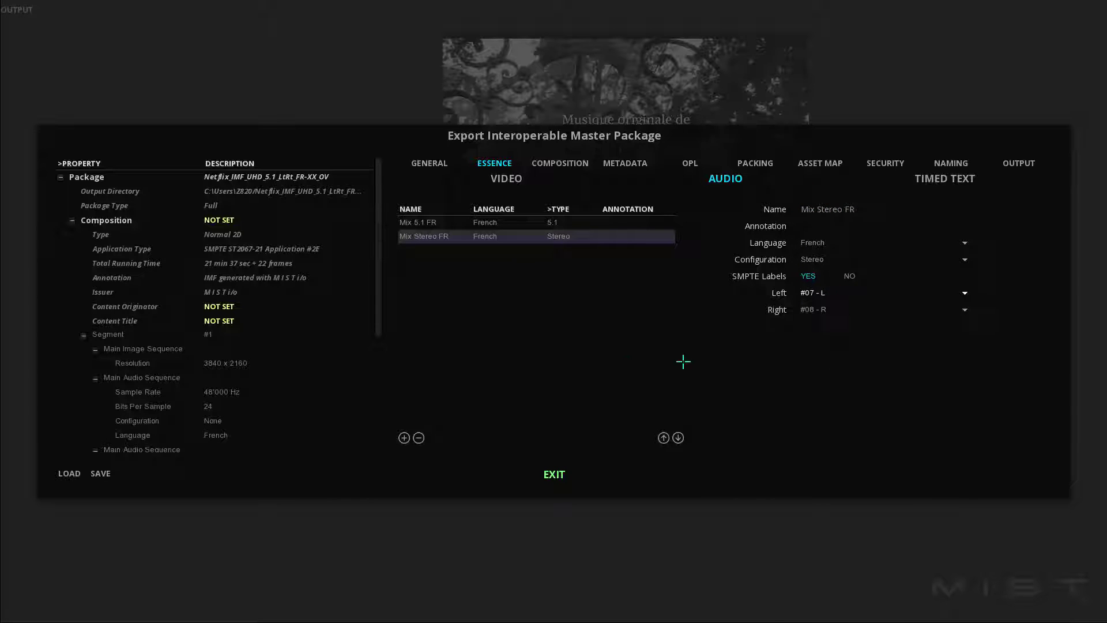
pyautogui.click(664, 438)
pyautogui.click(680, 437)
# Set the composition's content originator to Mist and title to Netflix_IMF_UHD_5.1_LtRt_FR-XX_OV
pyautogui.click(556, 164)
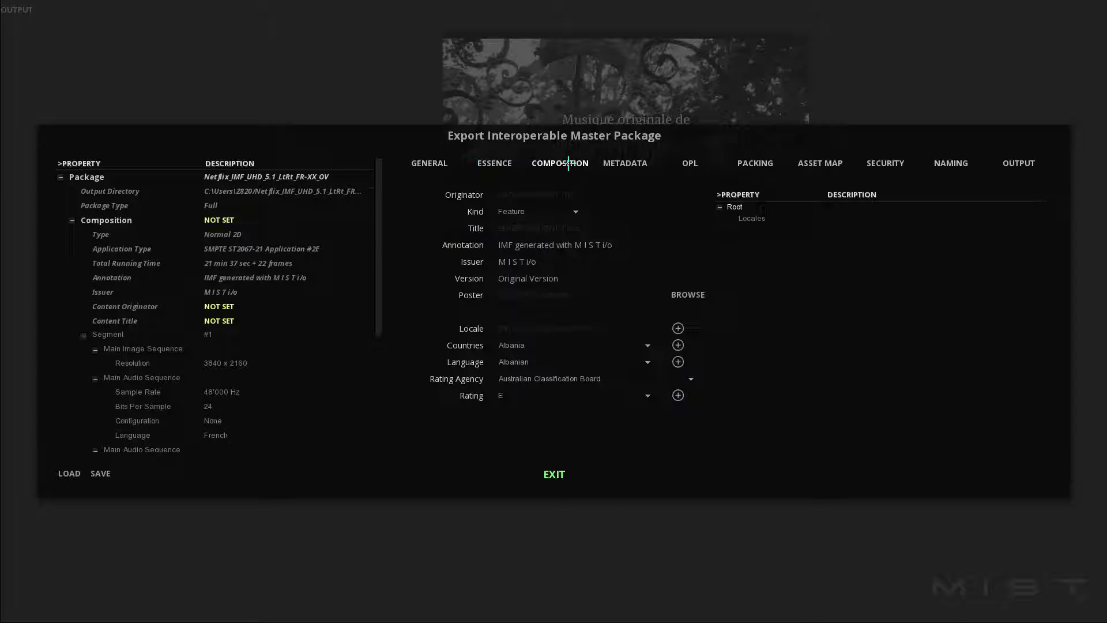
pyautogui.click(528, 196)
pyautogui.write('Mist')
pyautogui.press('Return')
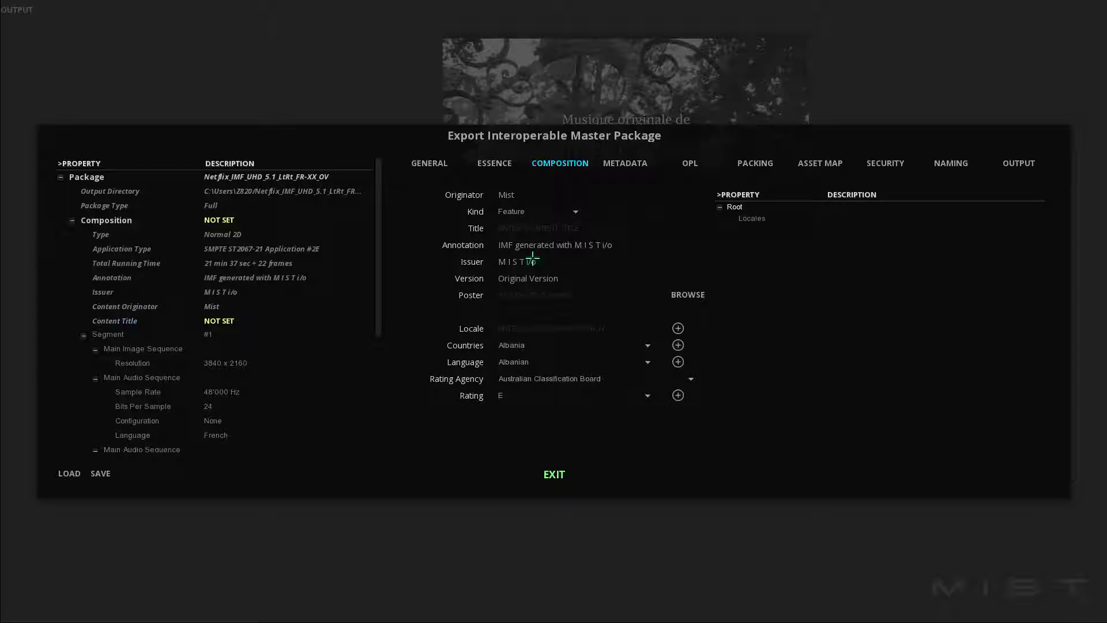
pyautogui.click(524, 230)
pyautogui.write('Netflix_IMF_UHD_5.1_LtRt_FR-XX_OV')
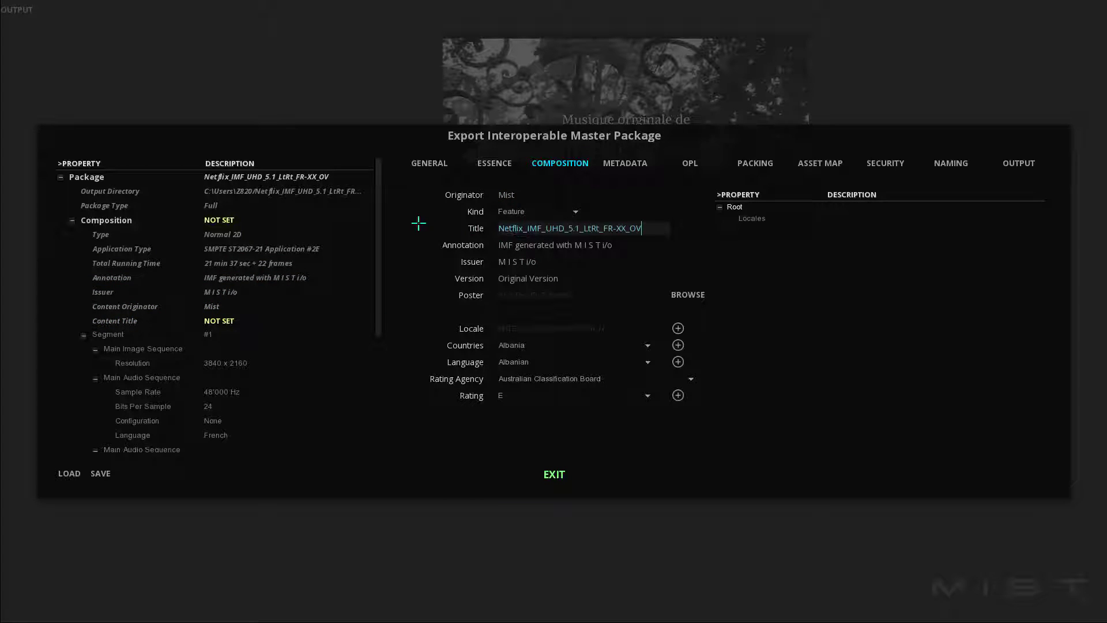
pyautogui.press('Return')
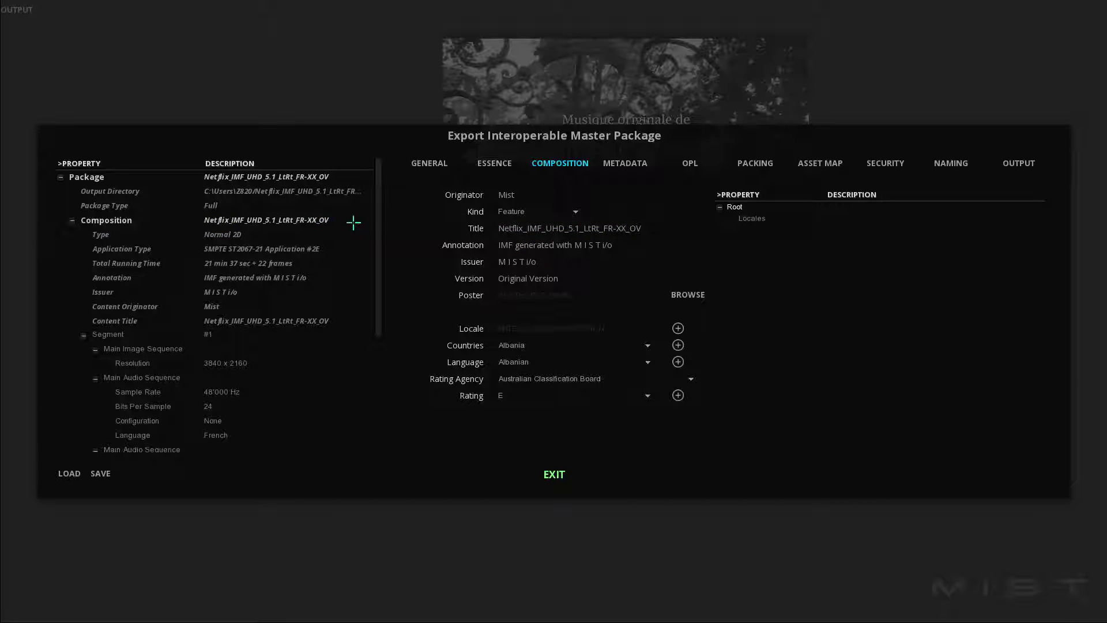
# Set the packing-list annotation to Netflix_IMF_UHD_5.1_LtRt_FR-XX_OV
pyautogui.click(761, 162)
pyautogui.click(610, 195)
pyautogui.write('Netflix_IMF_UHD_5.1_LtRt_FR-XX_OV')
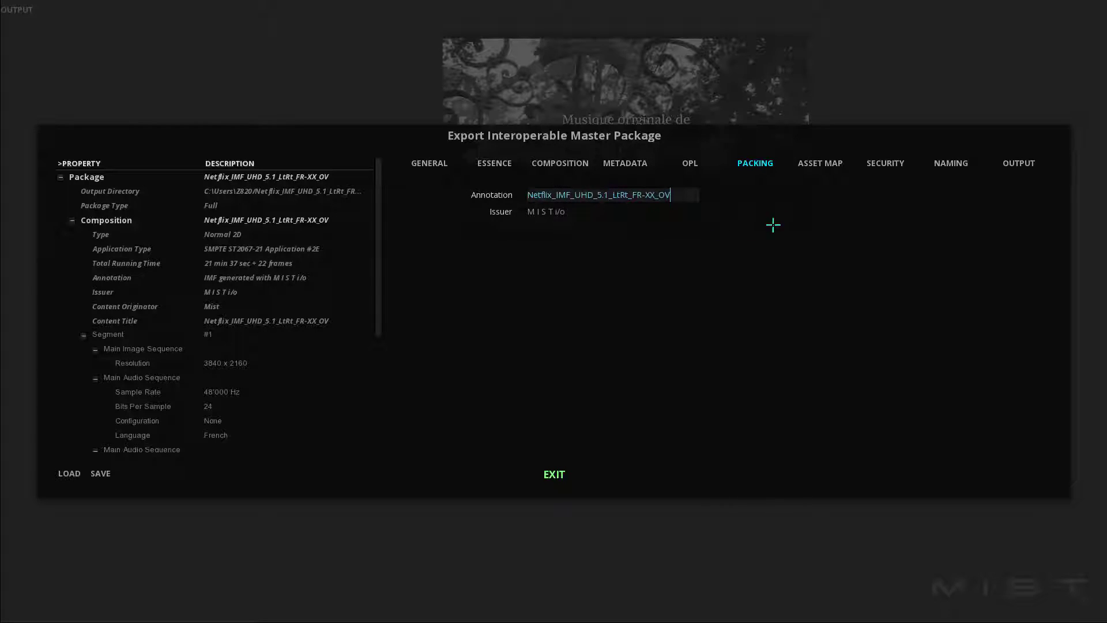
pyautogui.press('Return')
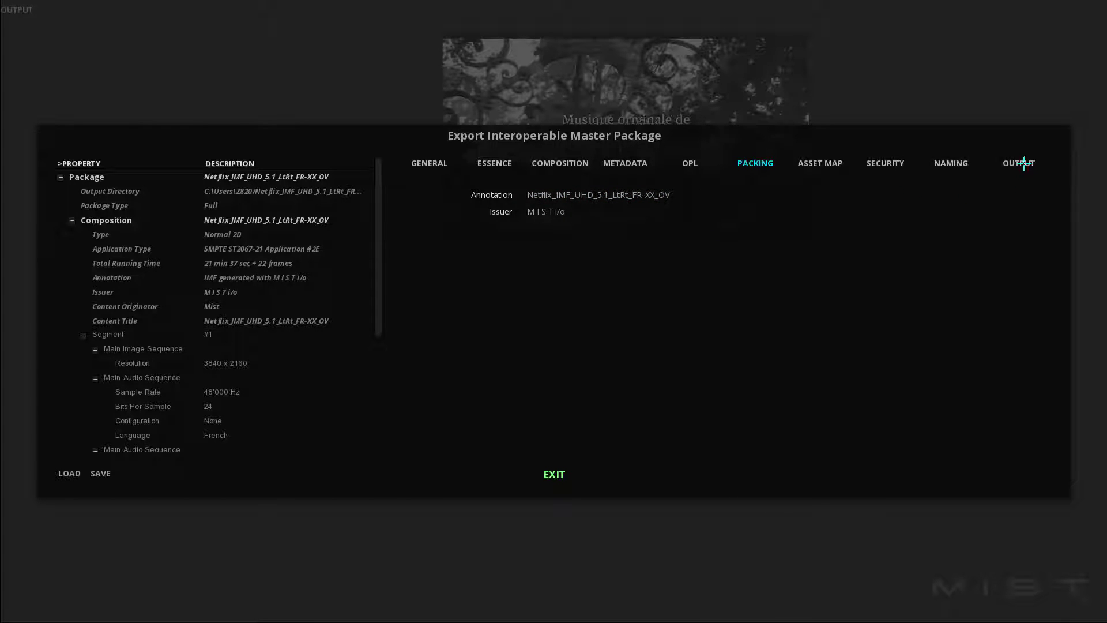
# Set the export destination to V:\_NETFLIX\RENDERS and build the IMF package
pyautogui.click(1019, 163)
pyautogui.click(733, 208)
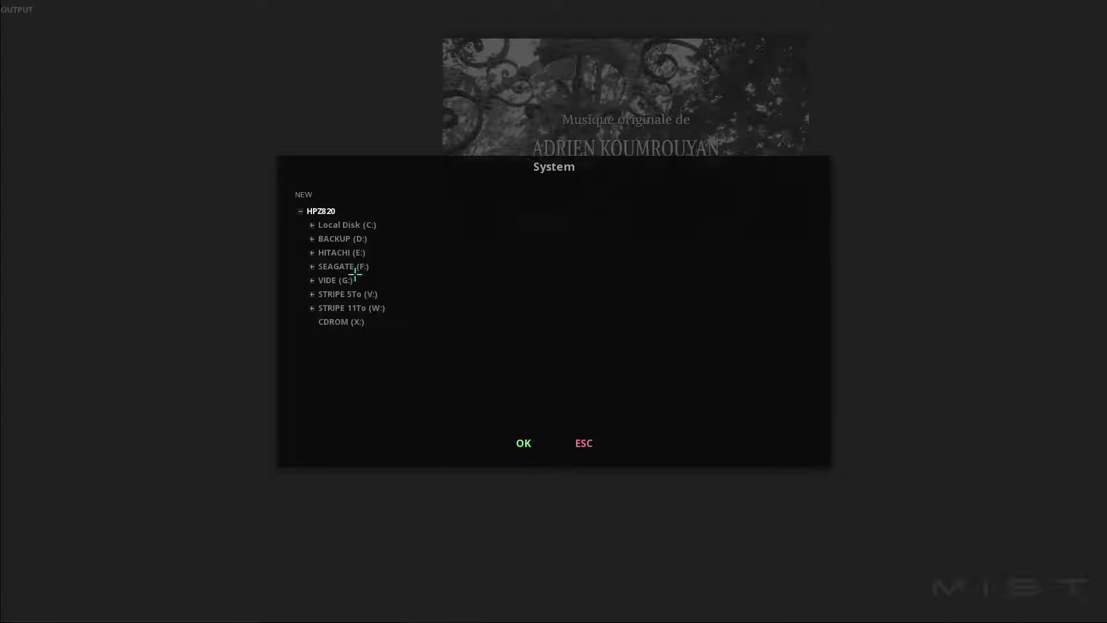
pyautogui.click(312, 294)
pyautogui.click(324, 336)
pyautogui.click(359, 364)
pyautogui.click(523, 444)
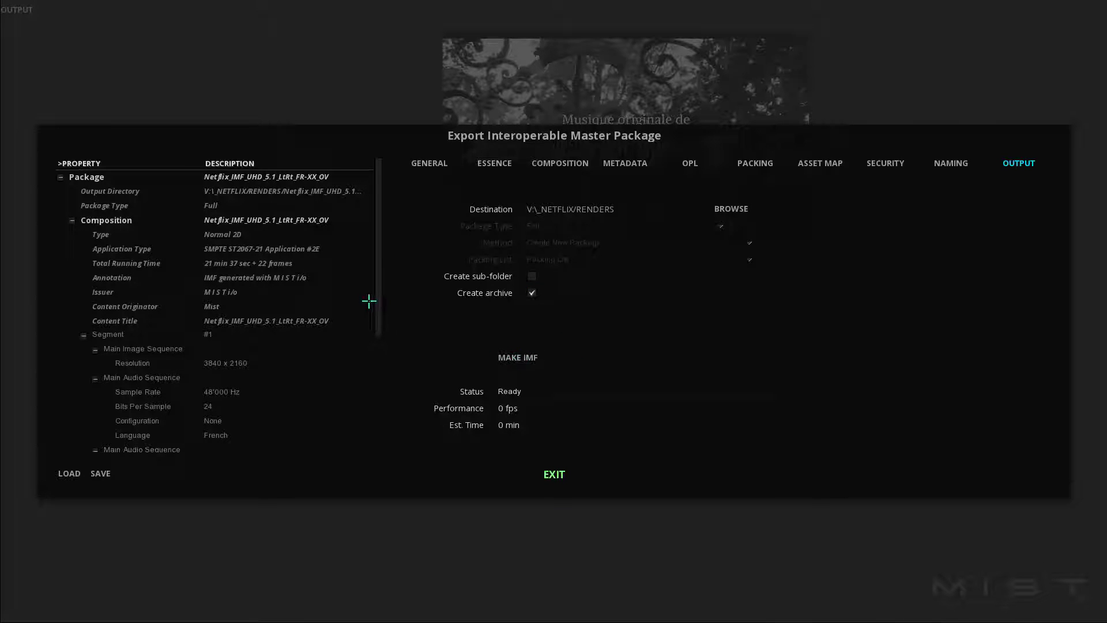
pyautogui.scroll(-2, 377, 288)
pyautogui.scroll(2, 378, 259)
pyautogui.scroll(-2, 378, 258)
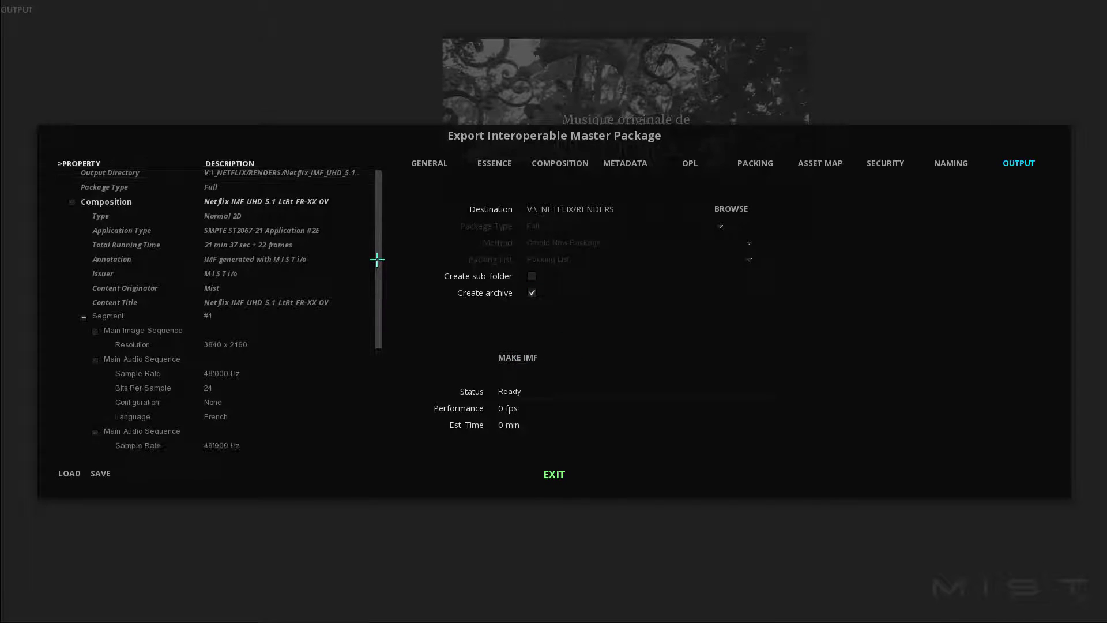
pyautogui.scroll(-3, 376, 288)
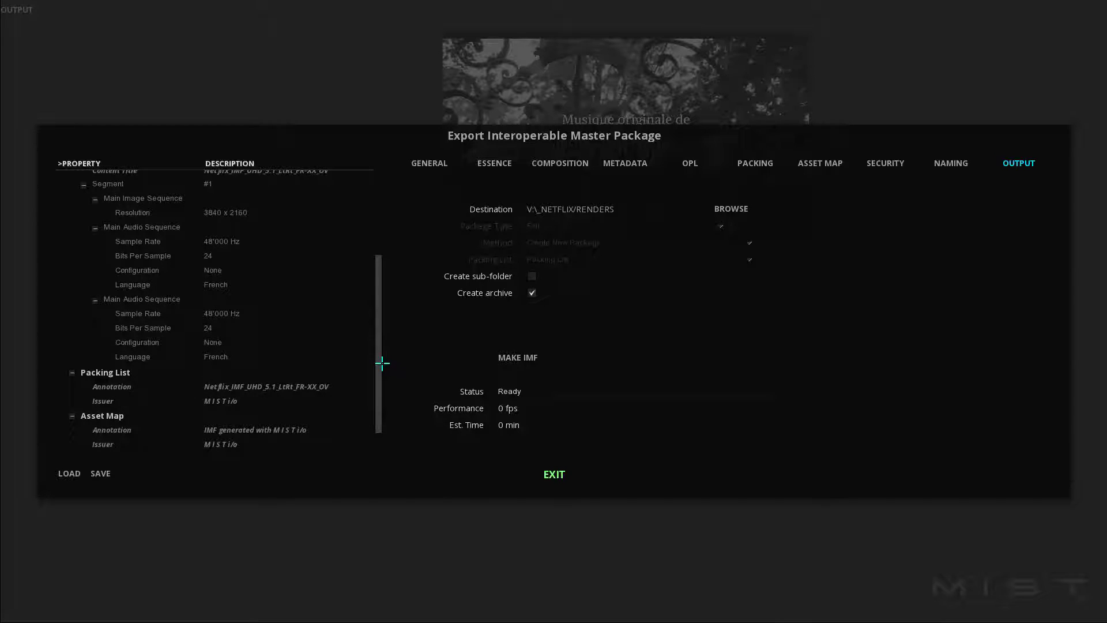
pyautogui.scroll(4, 381, 311)
# Build the IMF package, check its seven files in Netflix_IMF_UHD_5.1_LtRt_FR-XX_OV, then close the export window
pyautogui.click(517, 357)
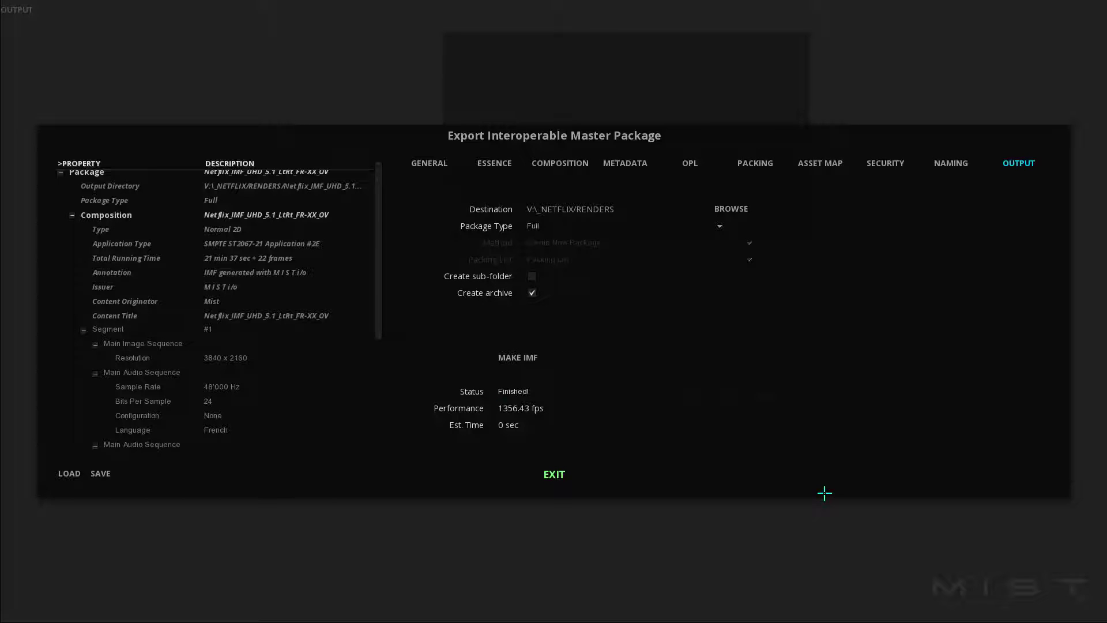
pyautogui.hotkey('alt', 'Tab')
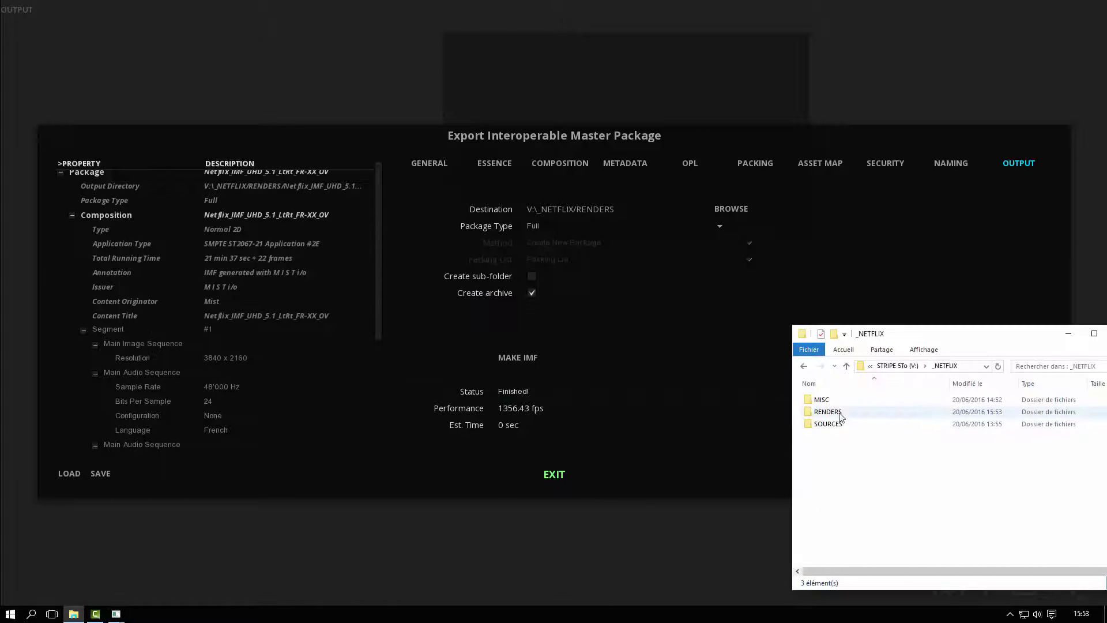
pyautogui.moveTo(962, 338); pyautogui.dragTo(860, 301)
pyautogui.doubleClick(859, 364)
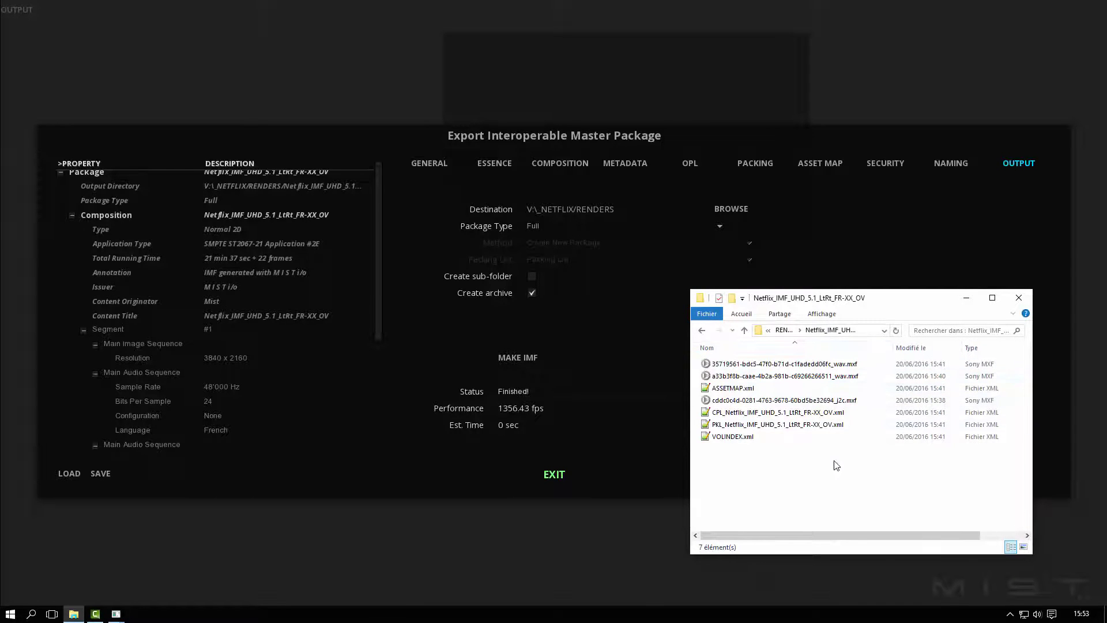
pyautogui.click(704, 333)
pyautogui.click(554, 475)
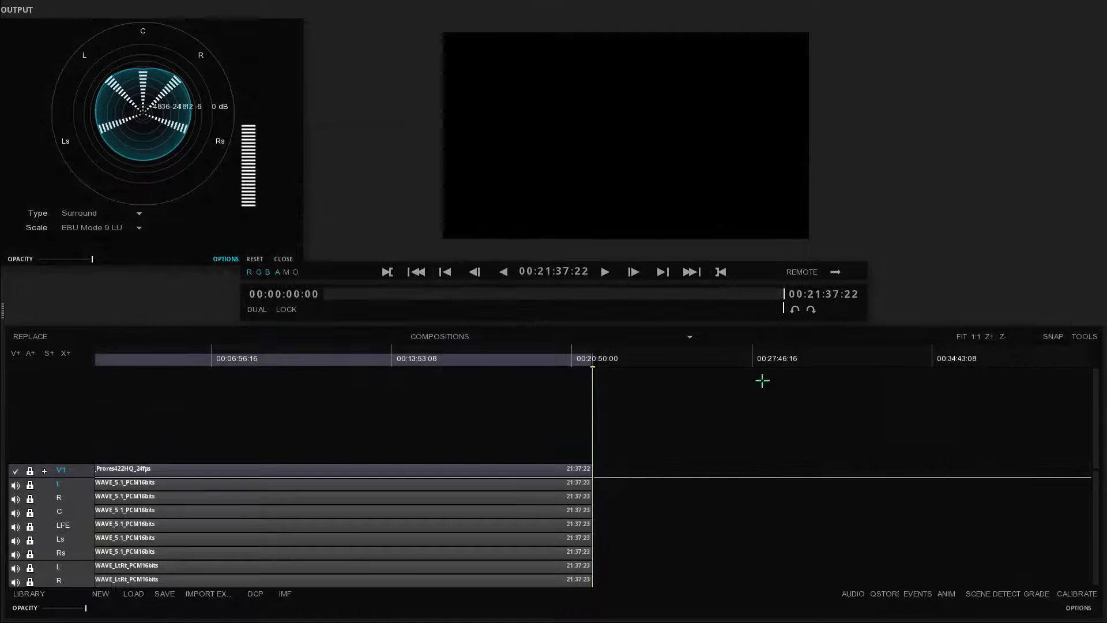
# Fit the timeline, then import the Netflix_IMF_UHD_5.1_LtRt_FR-XX_OV package from RENDERS through the Library
pyautogui.click(969, 337)
pyautogui.press('Escape')
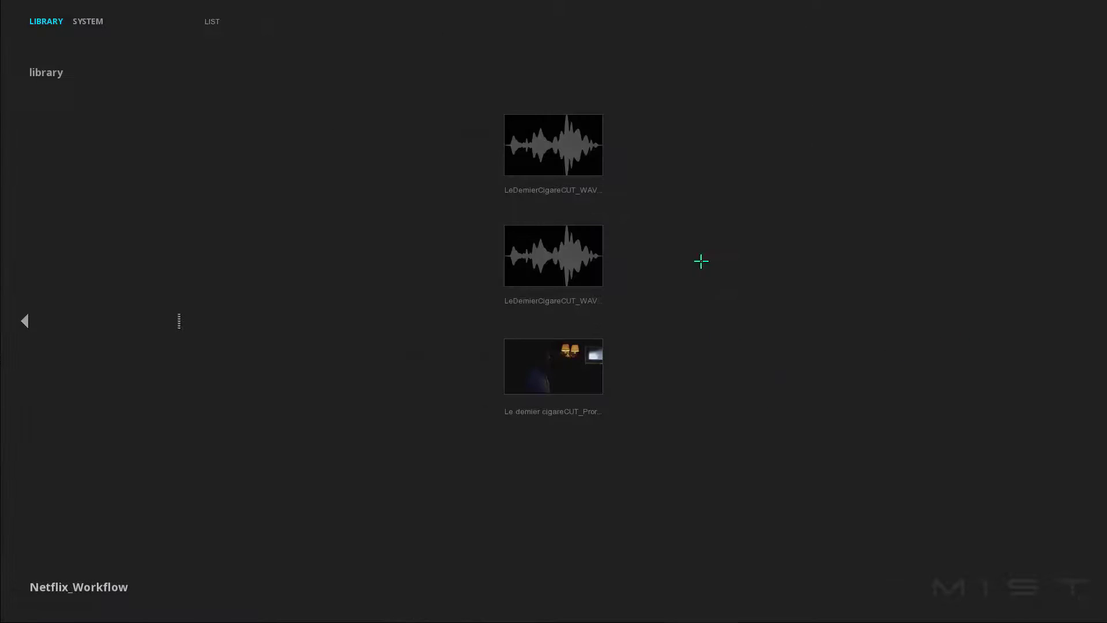
pyautogui.rightClick(701, 259)
pyautogui.click(745, 284)
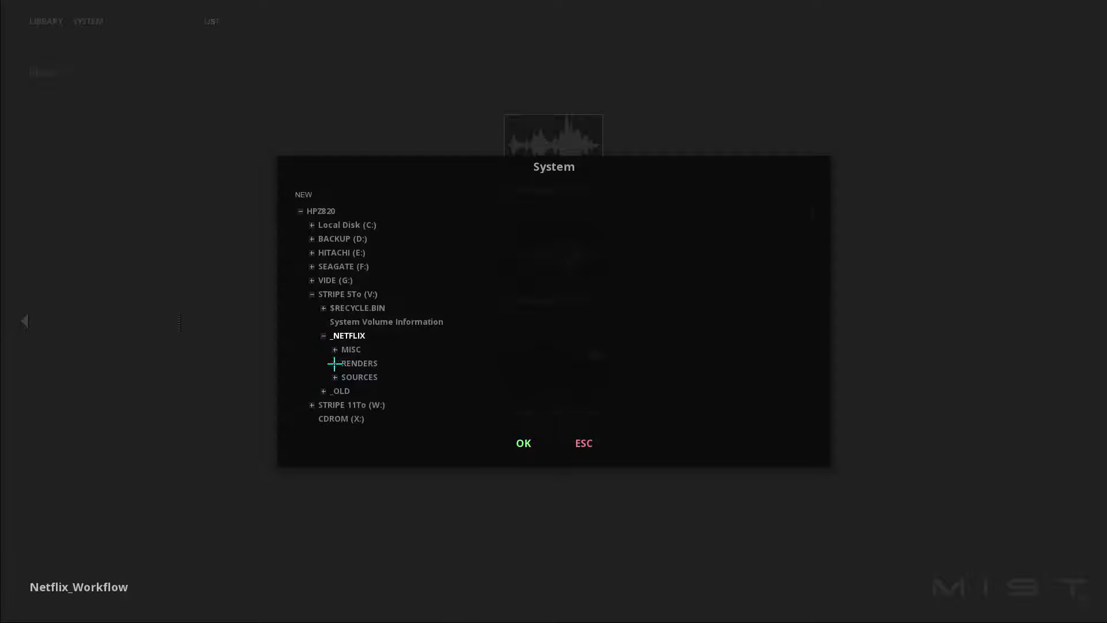
pyautogui.click(335, 363)
pyautogui.click(416, 380)
pyautogui.click(524, 443)
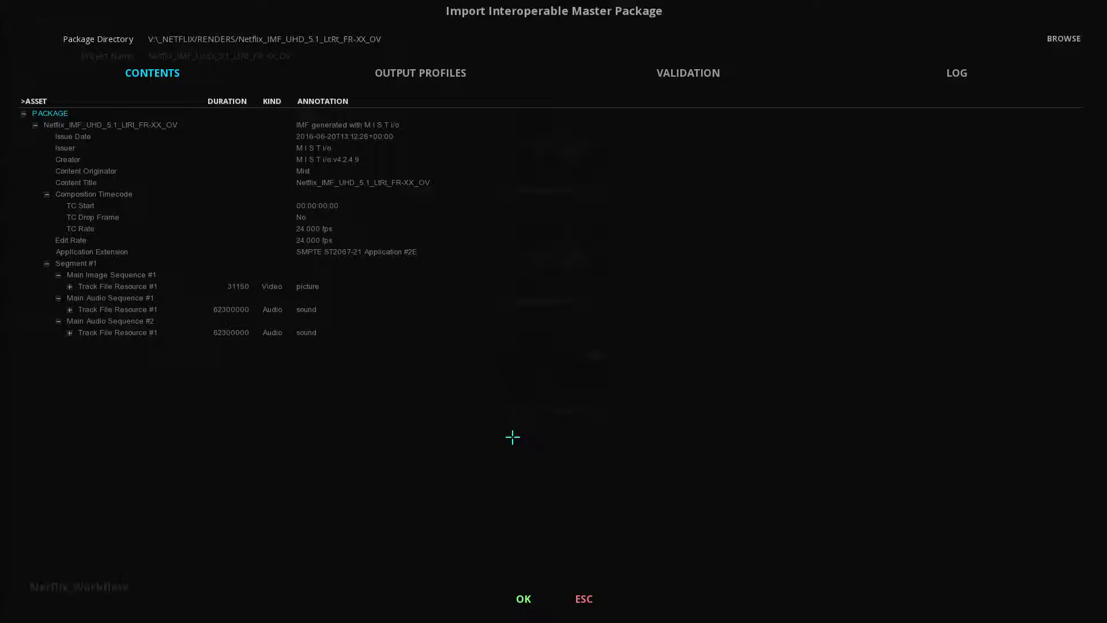
# Expand the 5.1 and stereo track files, their channel formats and stereo channels #1–#2, then view Validation
pyautogui.click(69, 333)
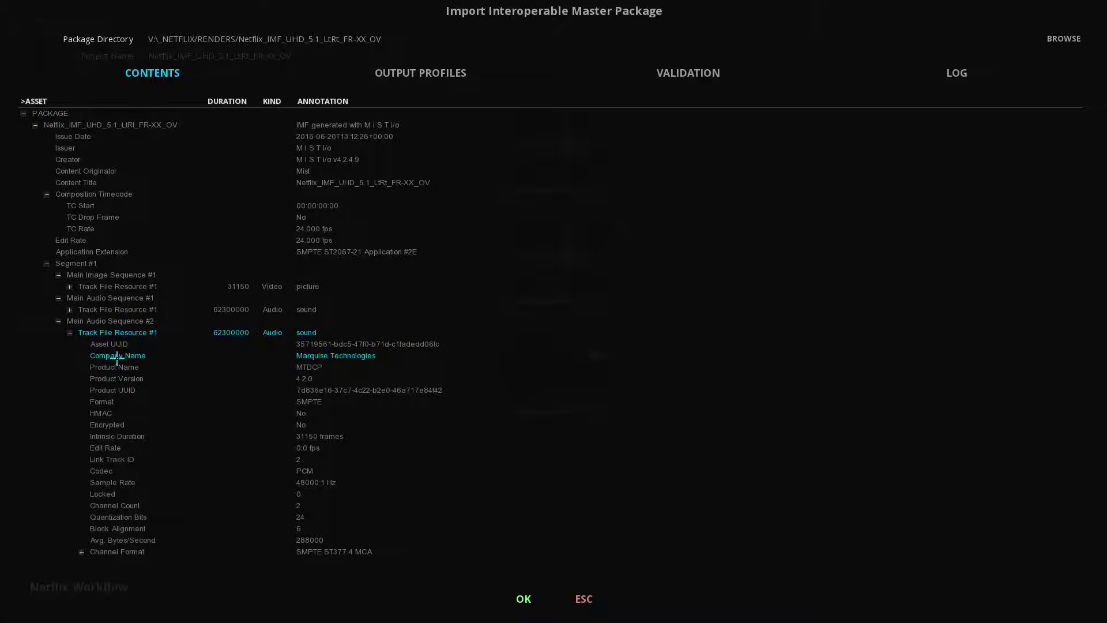
pyautogui.click(69, 310)
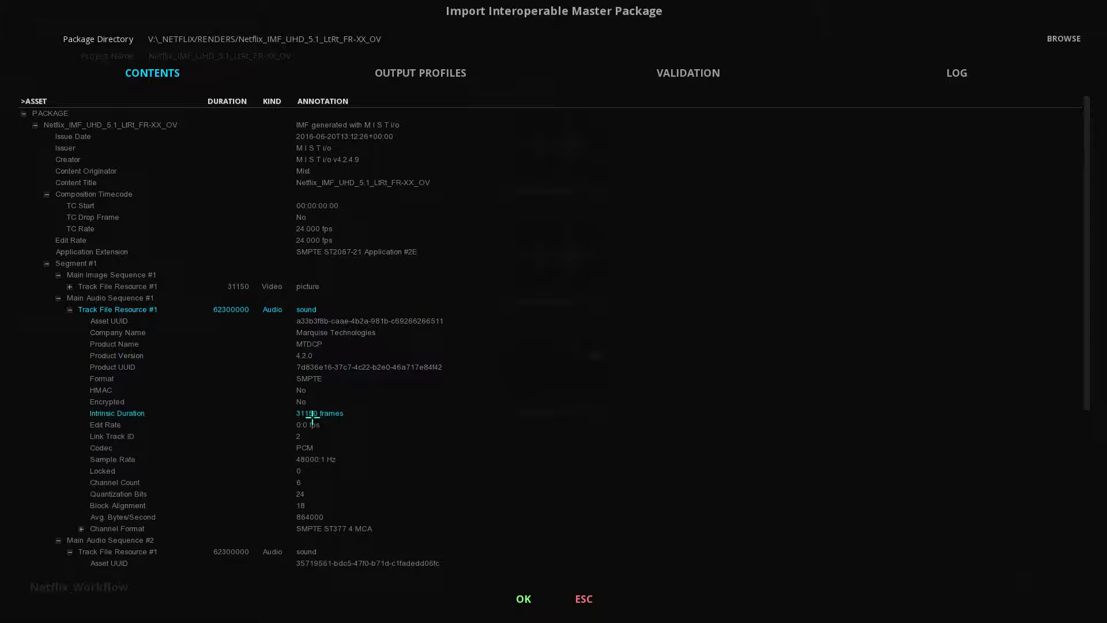
pyautogui.scroll(-3, 316, 461)
pyautogui.click(82, 359)
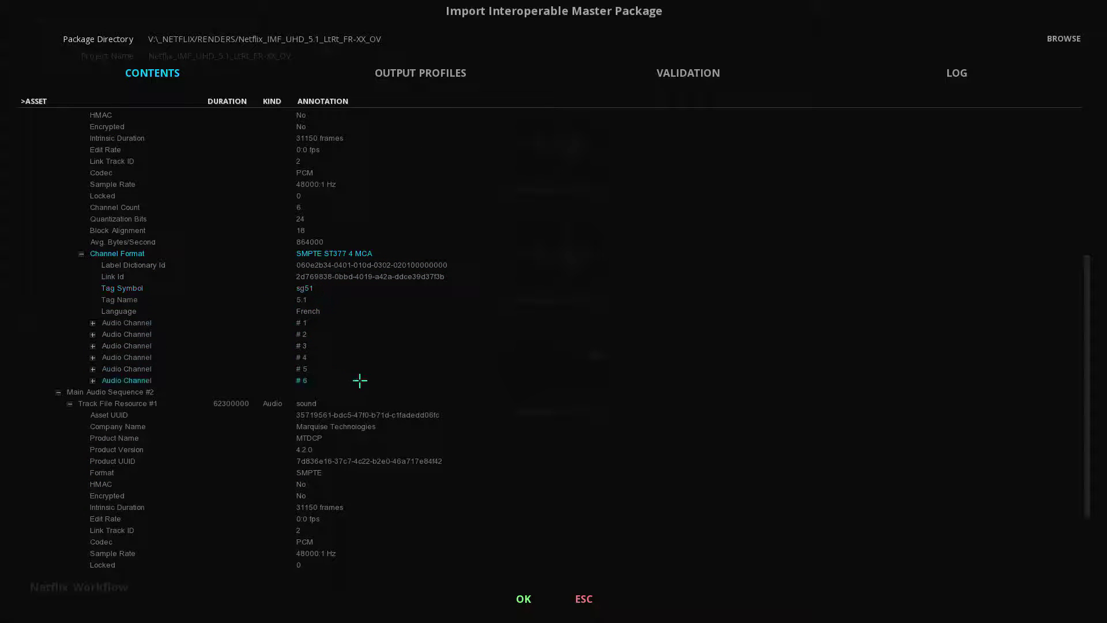
pyautogui.scroll(-1, 359, 379)
pyautogui.click(82, 566)
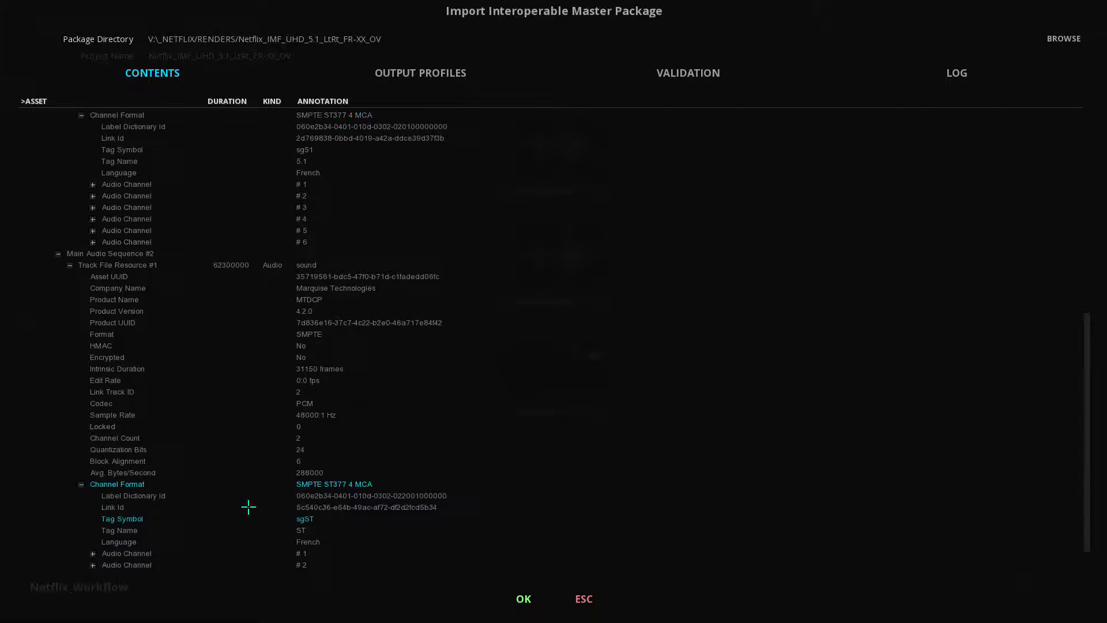
pyautogui.click(93, 553)
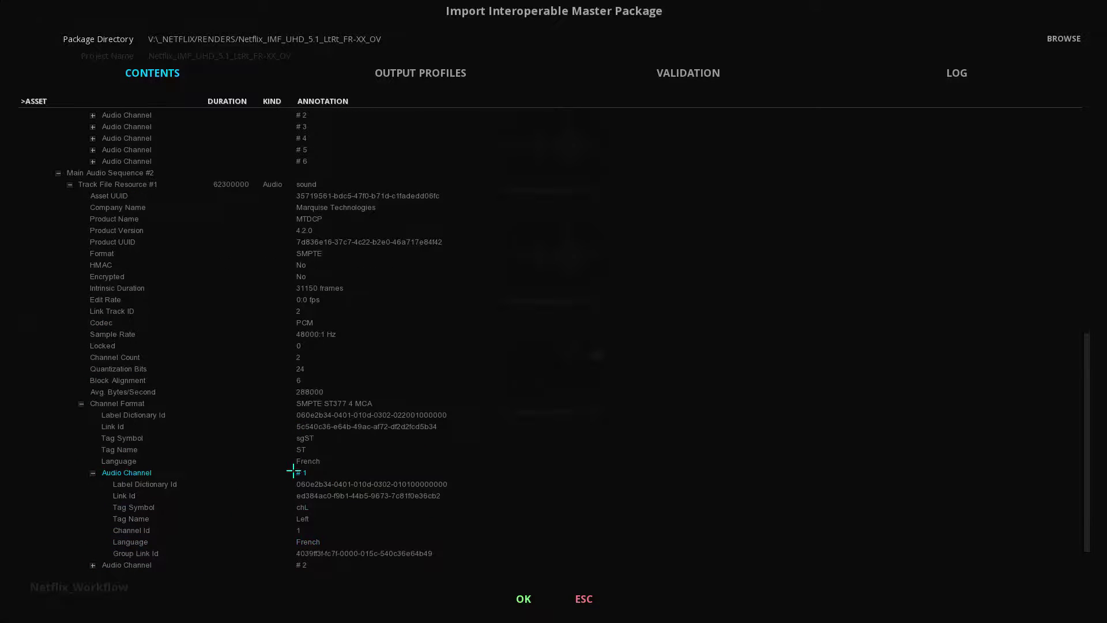
pyautogui.click(92, 565)
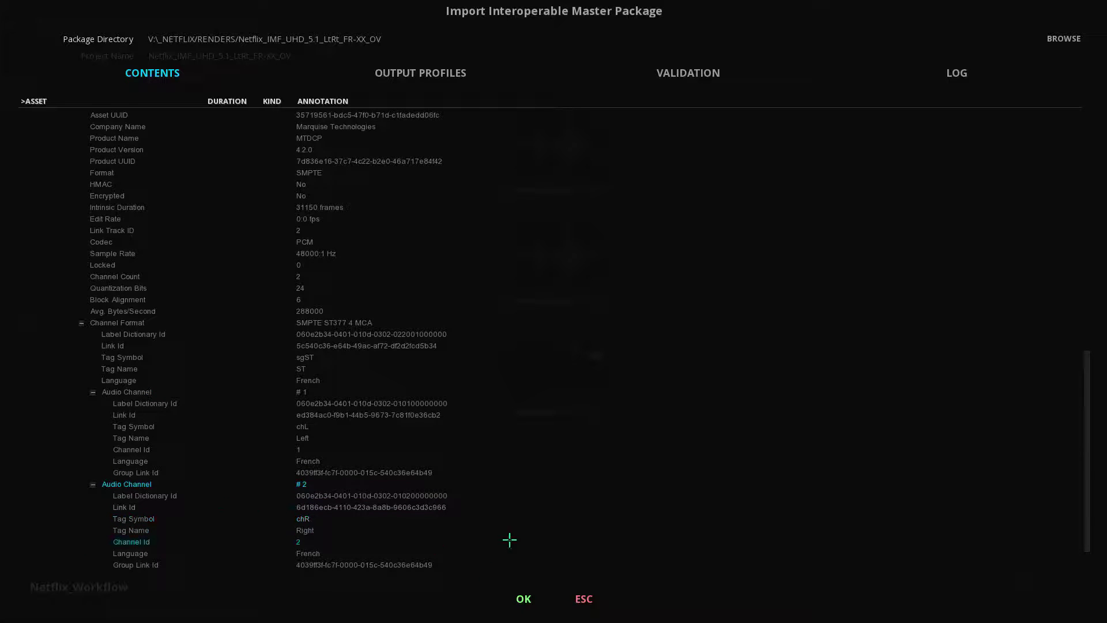
pyautogui.click(692, 73)
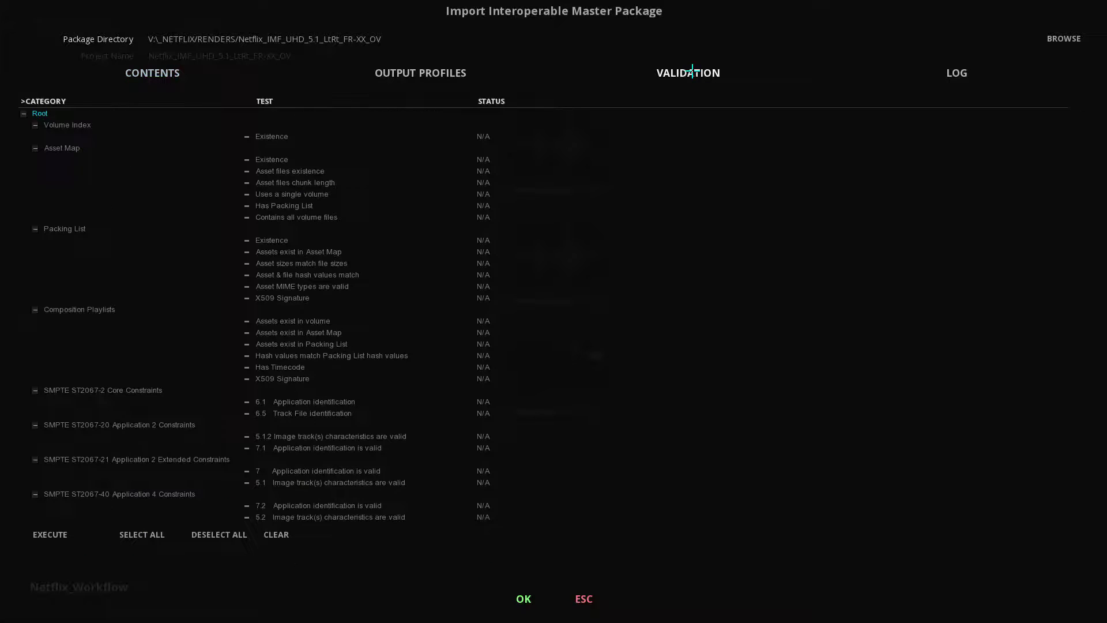
# Select all validation tests and execute them on the reopened package
pyautogui.click(142, 534)
pyautogui.click(53, 534)
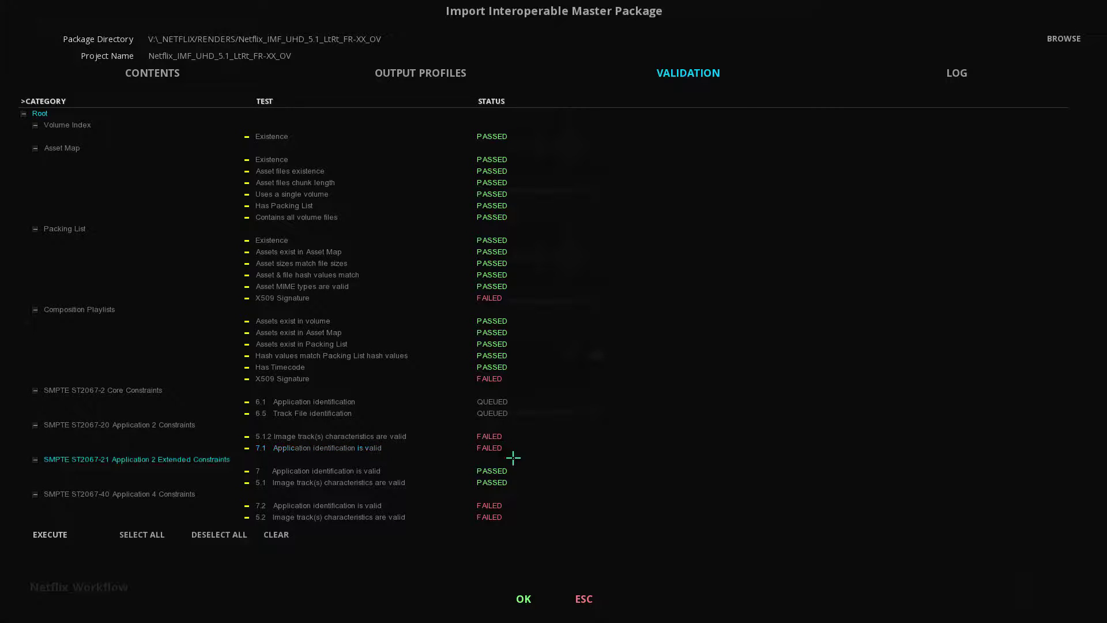
# Open the LOG tab and scroll through the validation log entries
pyautogui.click(956, 73)
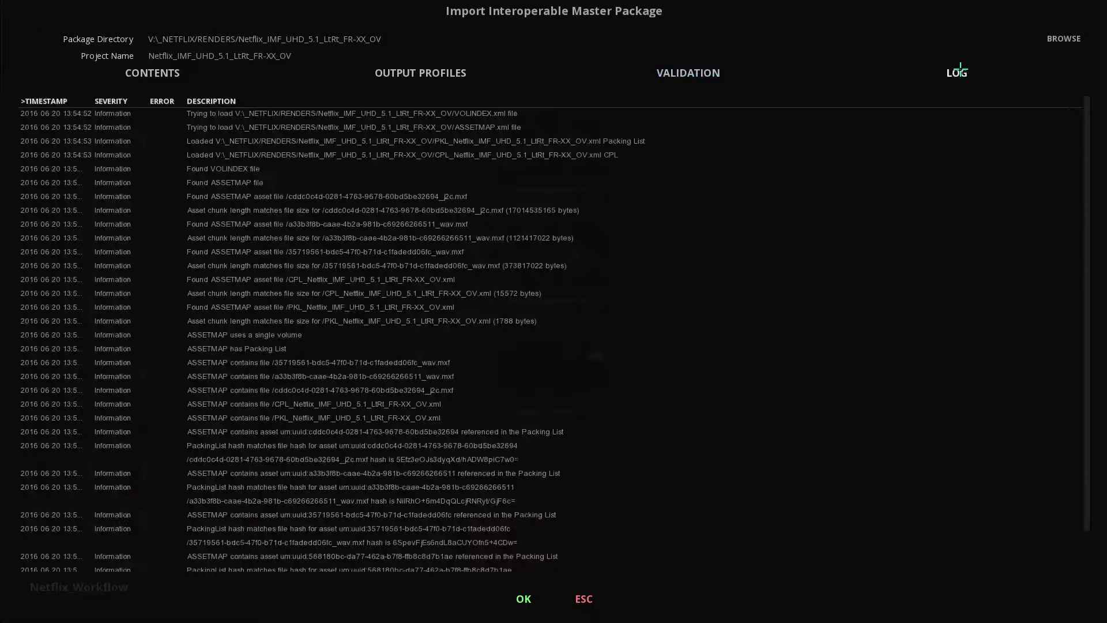
pyautogui.scroll(-1, 921, 313)
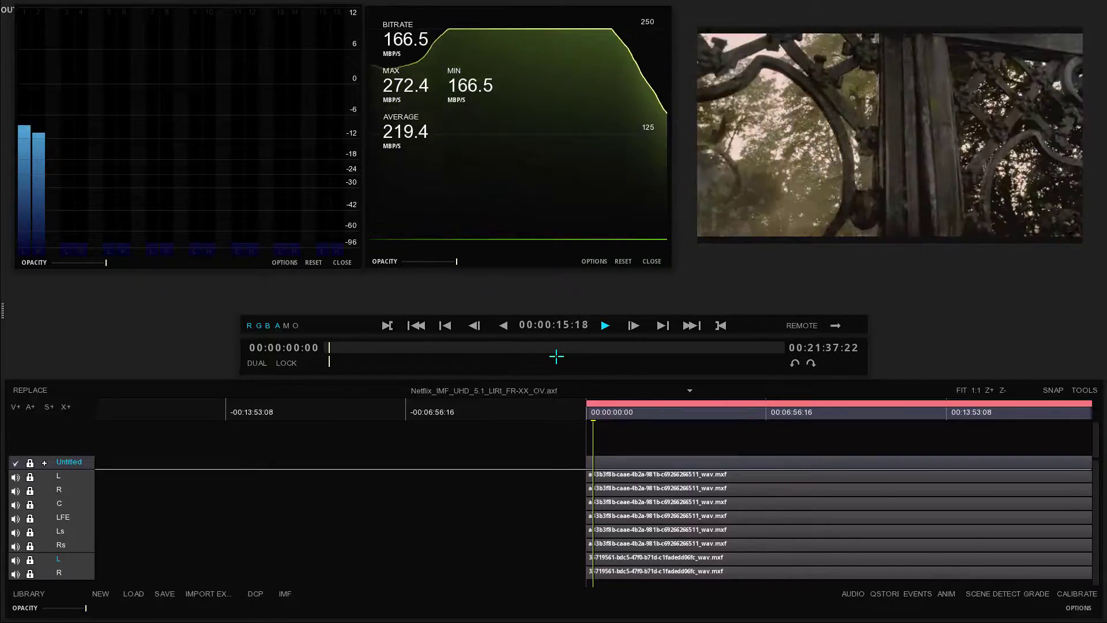
# Switch the audio meter from VU-Meter through Surround and Loudness to Phase correlation during playback
pyautogui.click(286, 263)
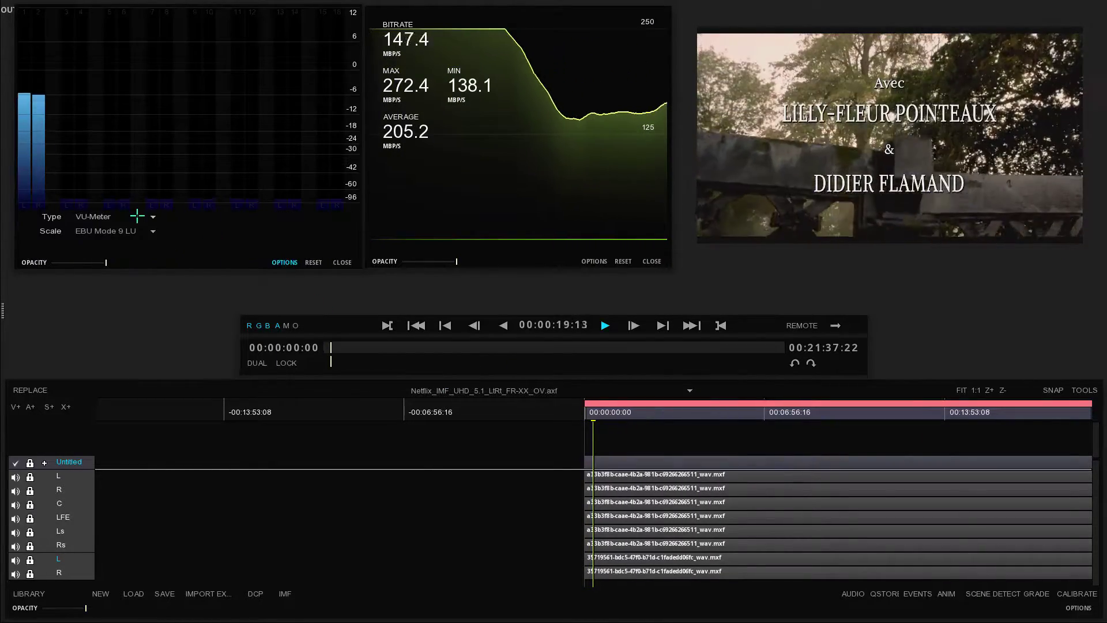
pyautogui.click(62, 480)
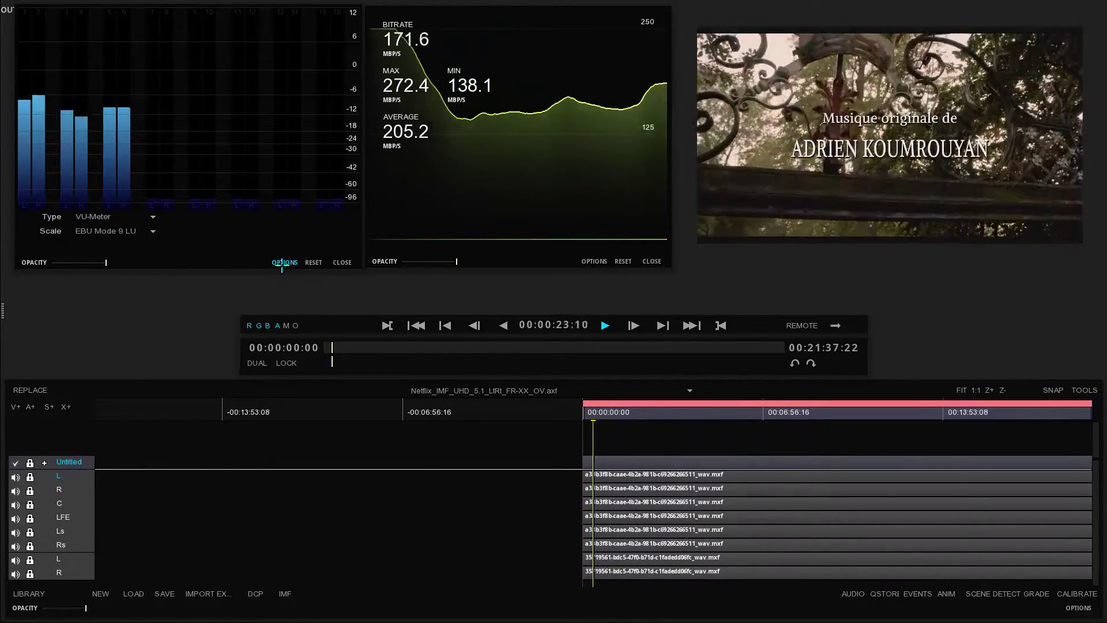
pyautogui.click(153, 217)
pyautogui.click(101, 279)
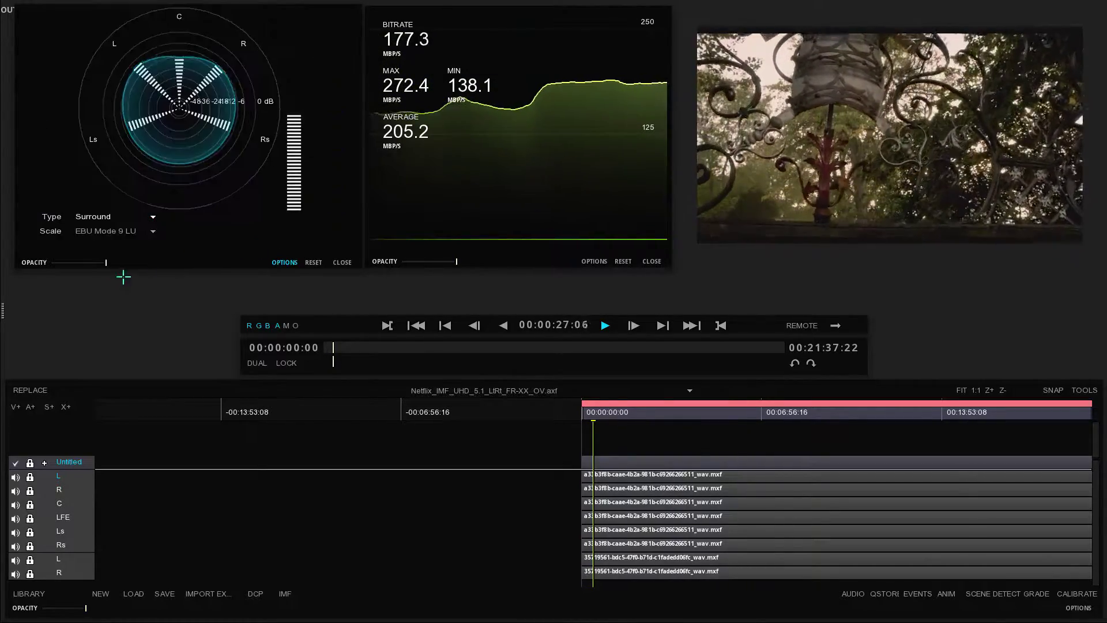
pyautogui.click(145, 220)
pyautogui.click(124, 267)
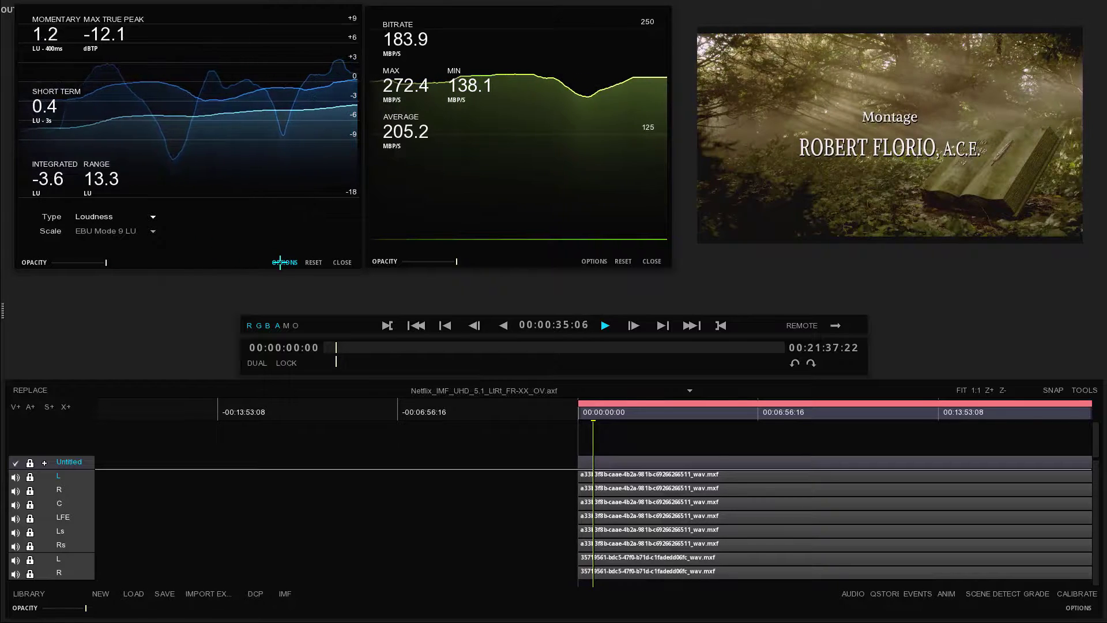
pyautogui.click(138, 219)
pyautogui.click(129, 285)
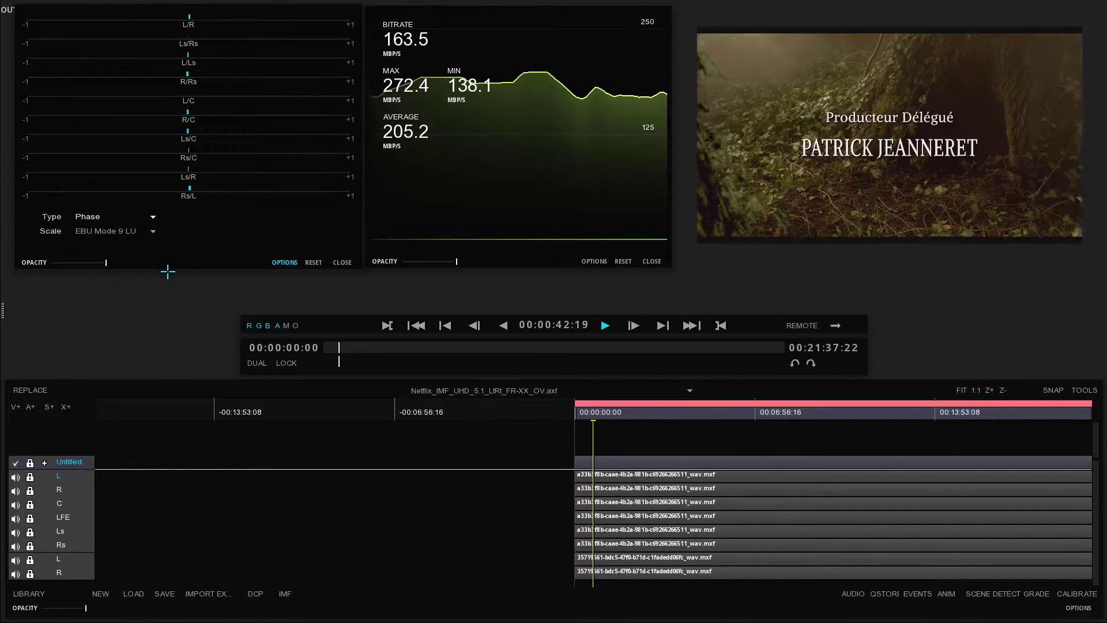